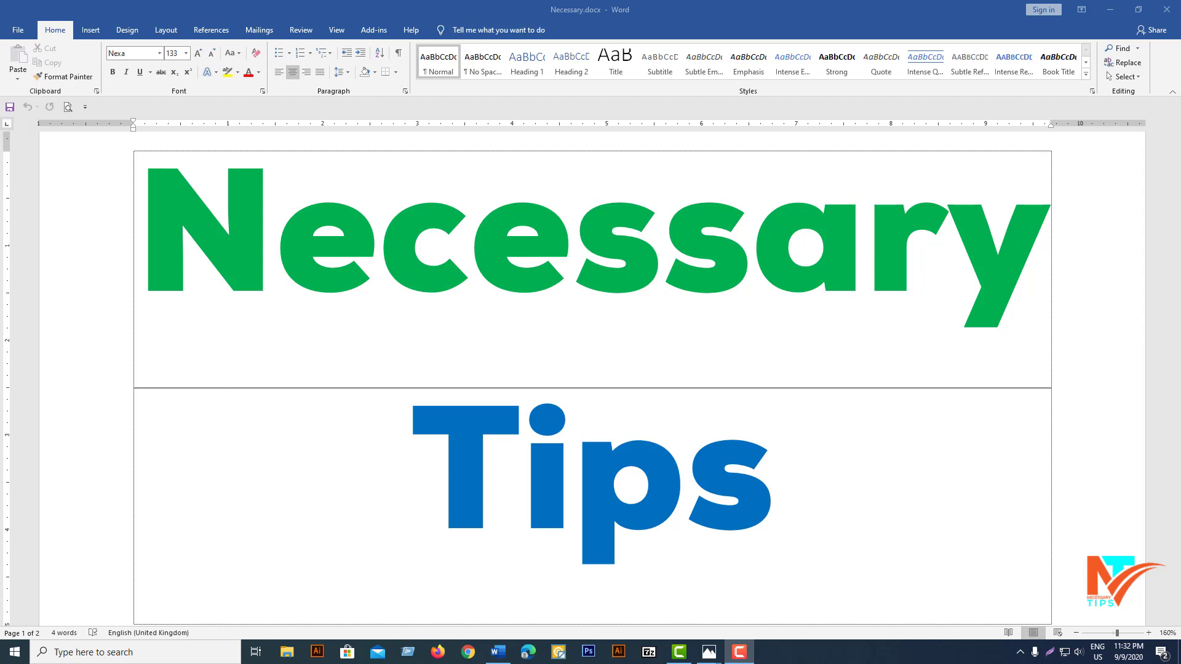
- Minimize the Necessary.docx document window and refresh the desktop
left_click(1104, 10)
right_click(769, 97)
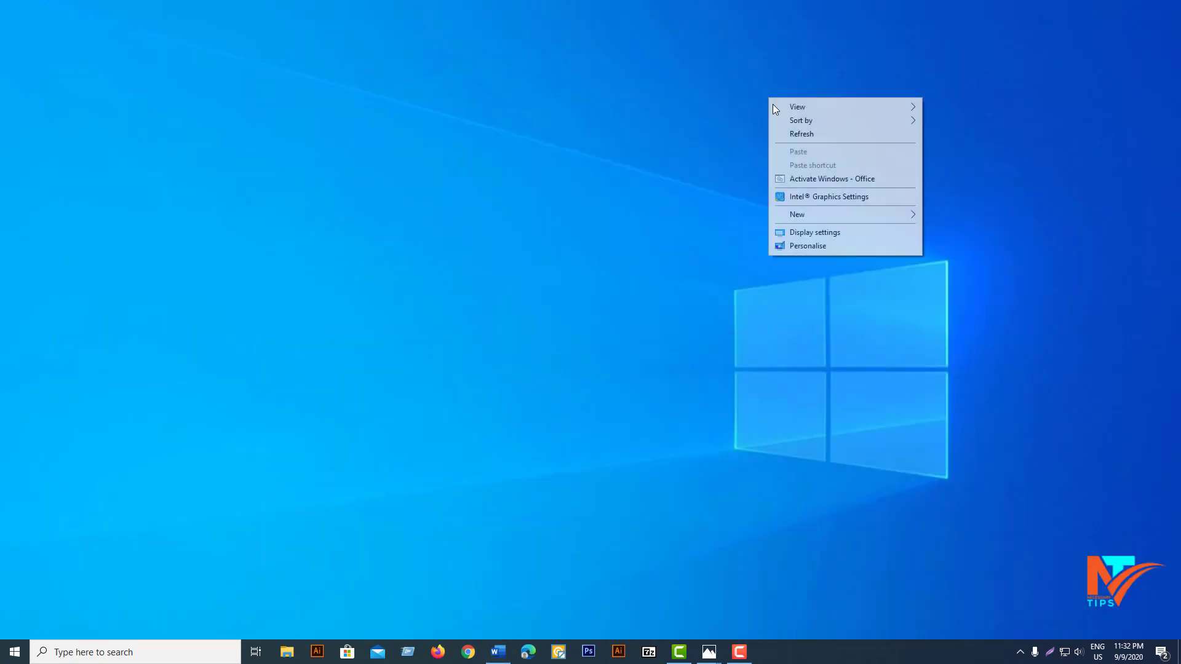
left_click(794, 135)
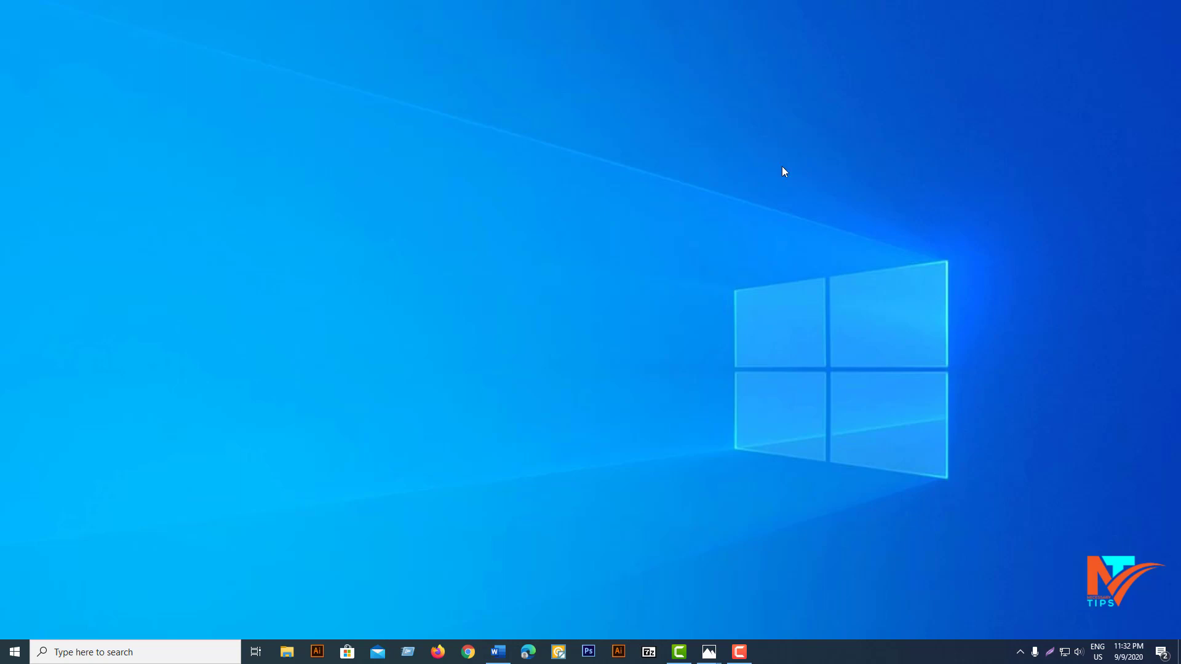
- Switch to Photos and view the two open images, usb.png and tt.png, showing the USB port power surge messages
mouse_move(710, 651)
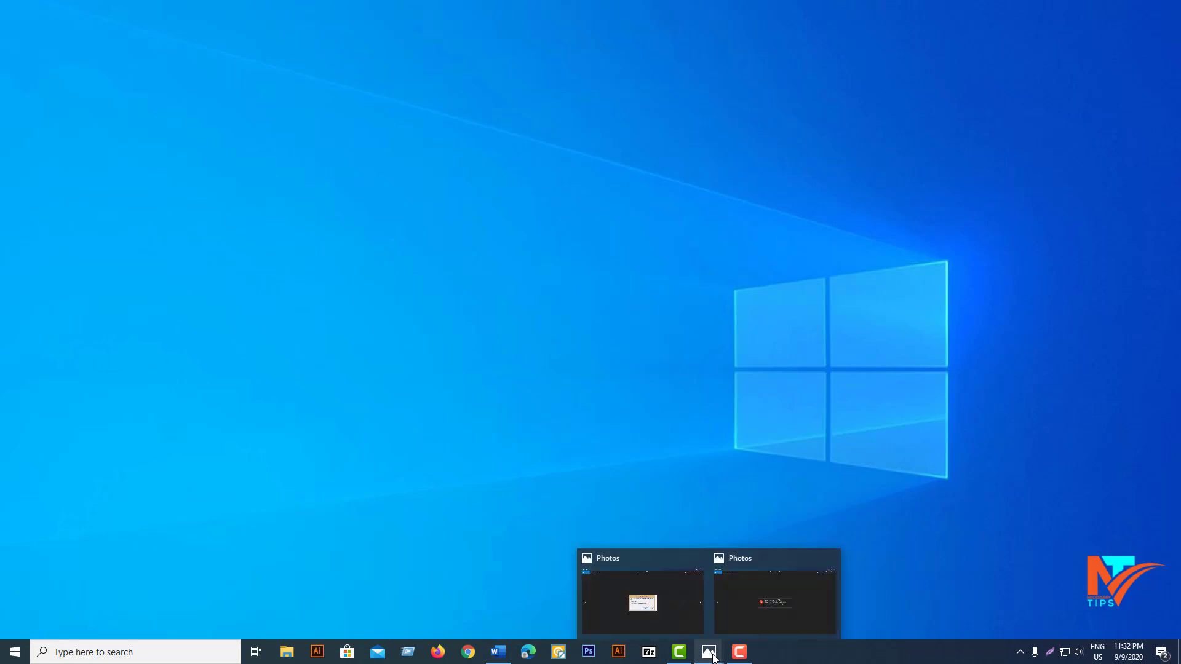
left_click(747, 622)
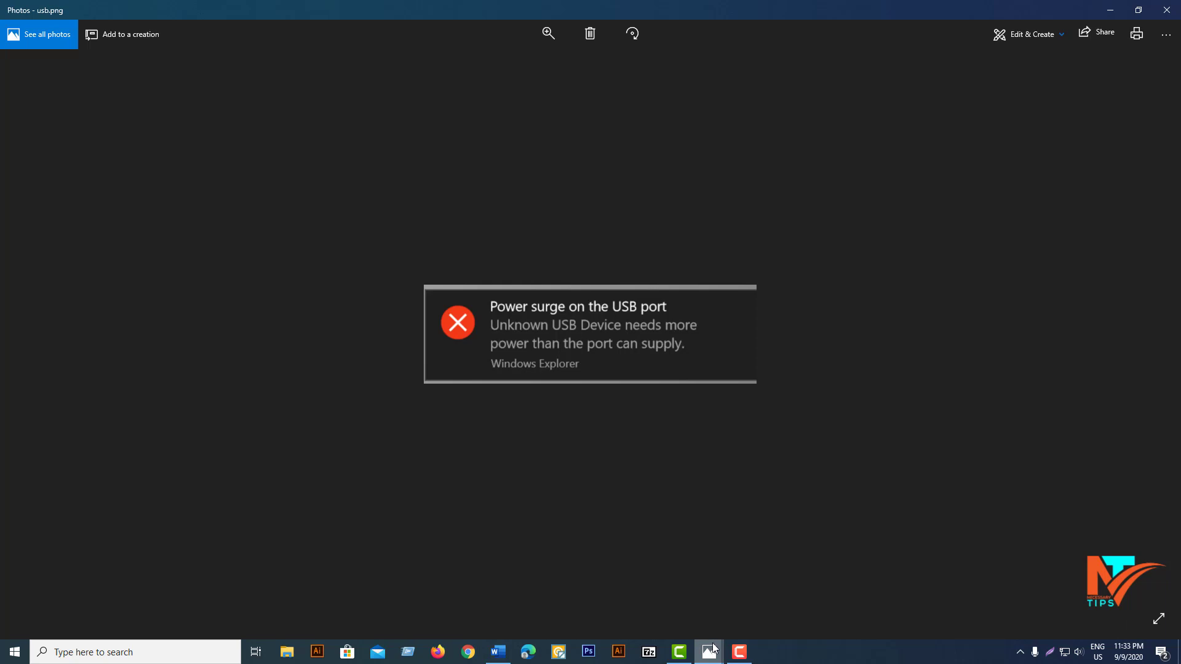
mouse_move(709, 651)
left_click(666, 601)
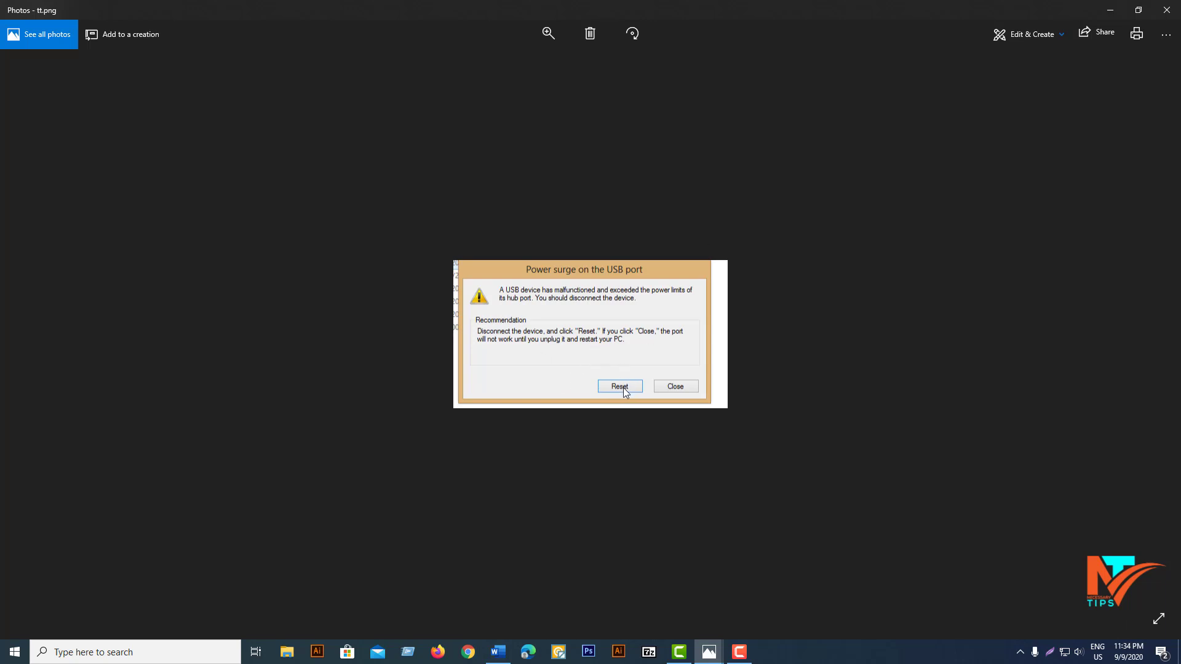
- Close both Photos image windows and refresh the desktop
left_click(1168, 19)
left_click(1168, 18)
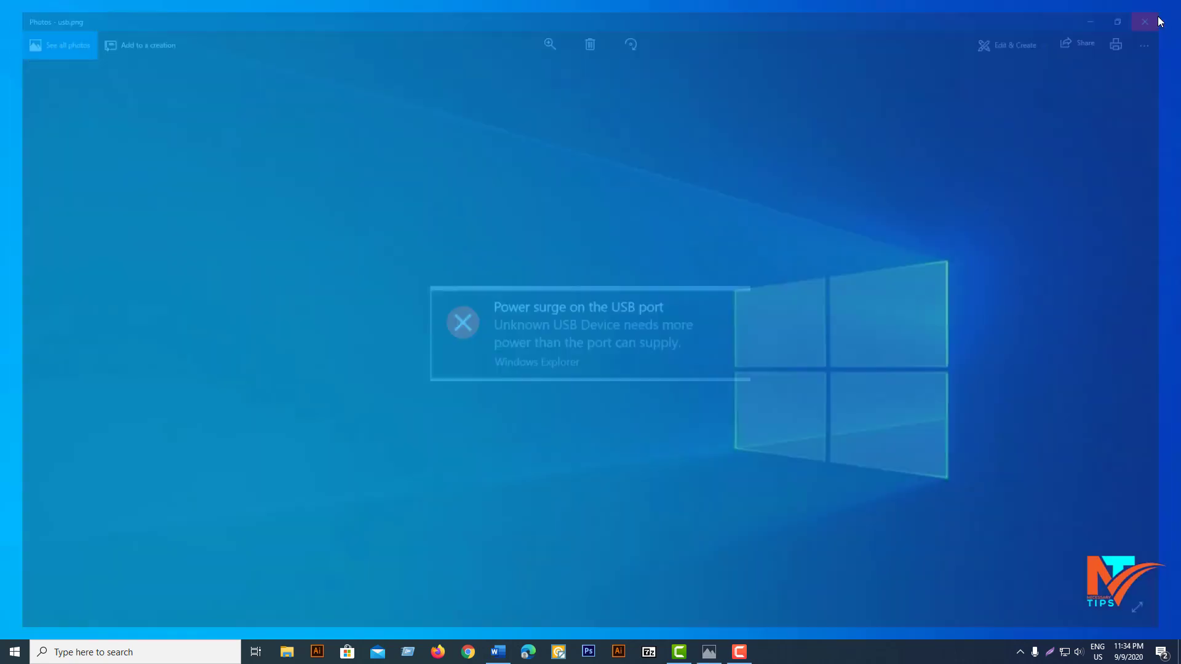
right_click(563, 147)
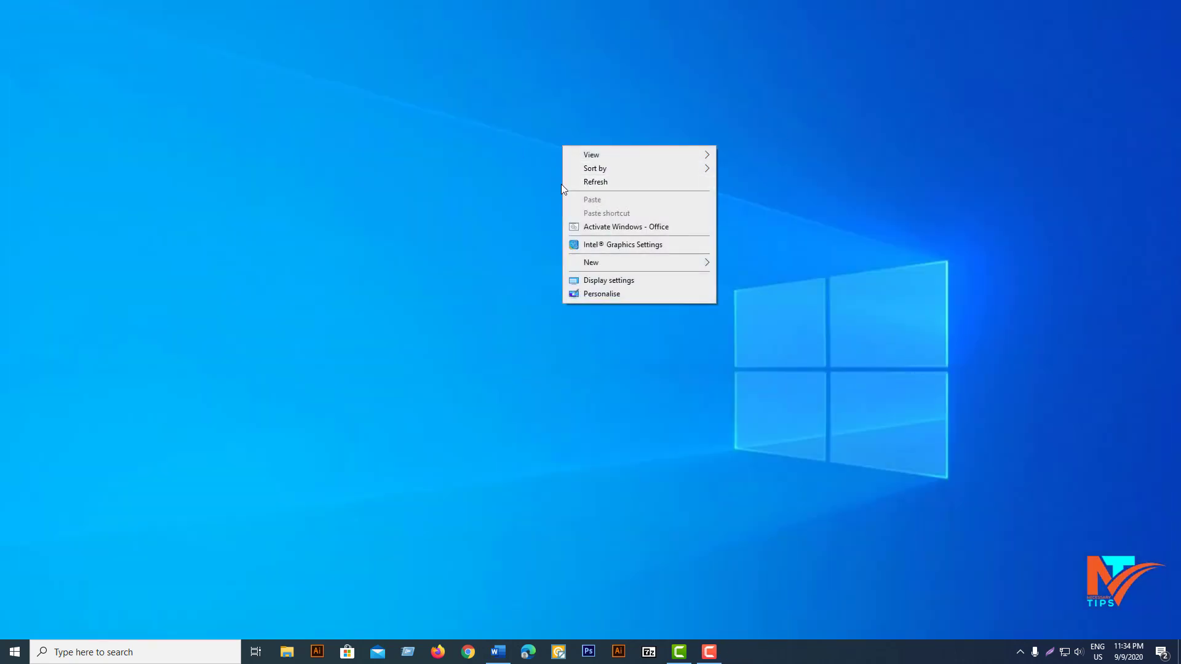
left_click(587, 182)
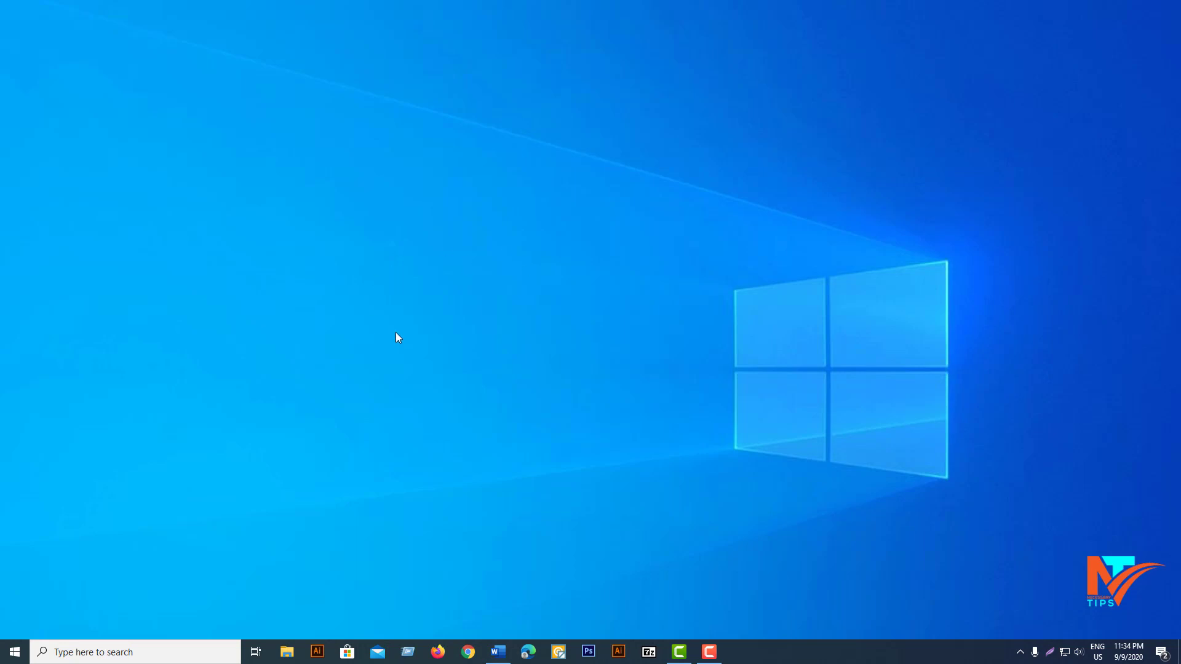
- Search Windows for Device Manager, open it and move its window nearer the middle of the desktop
left_click(105, 652)
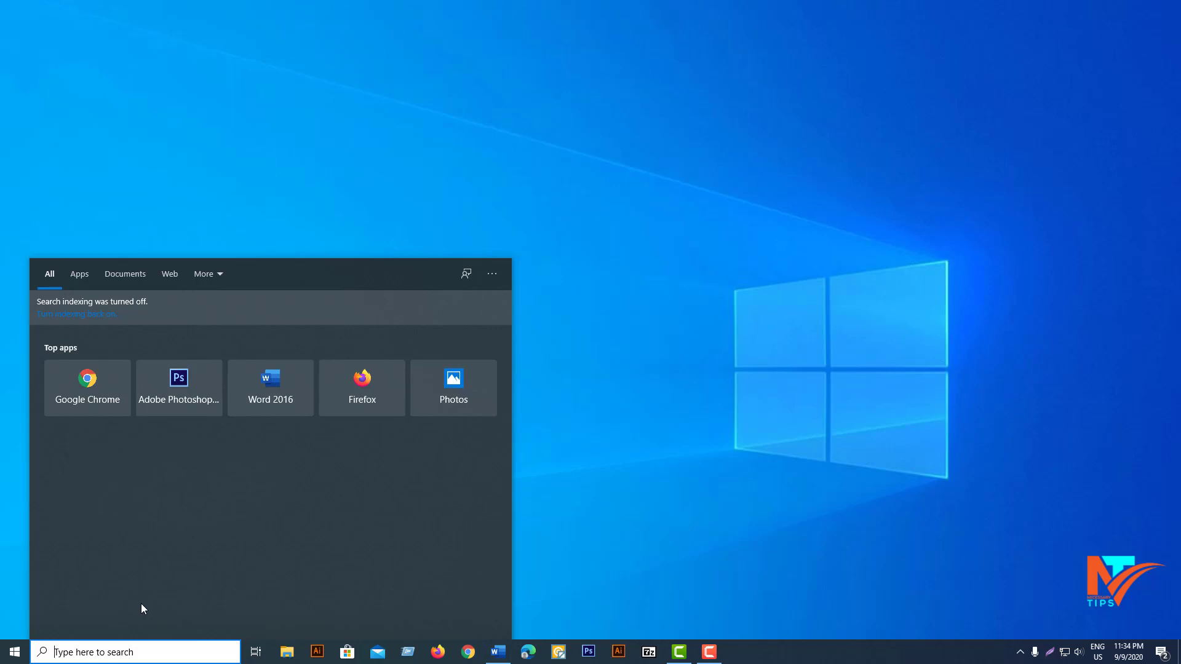
type("di")
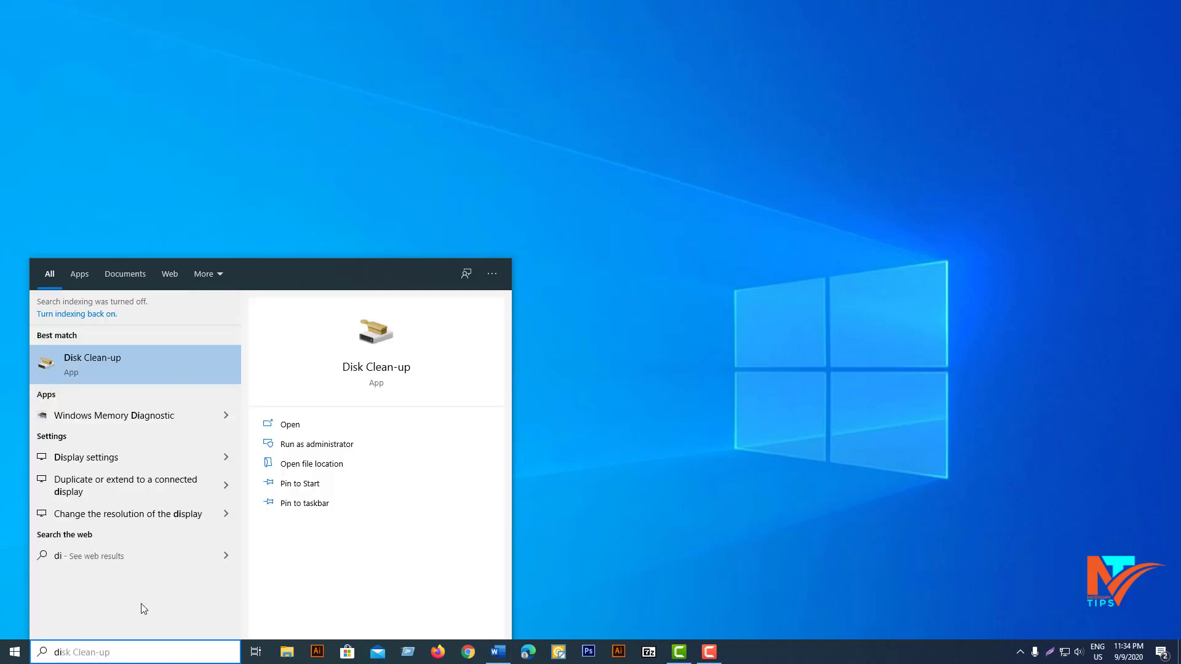
key("BackSpace")
type("e")
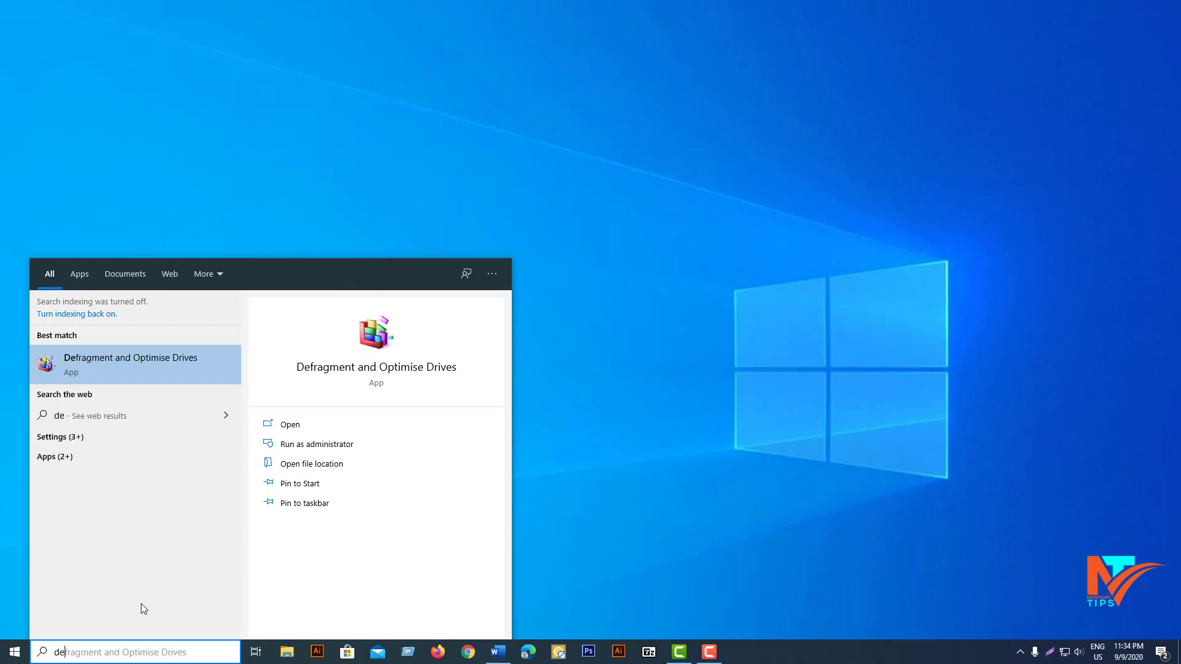
type("vice")
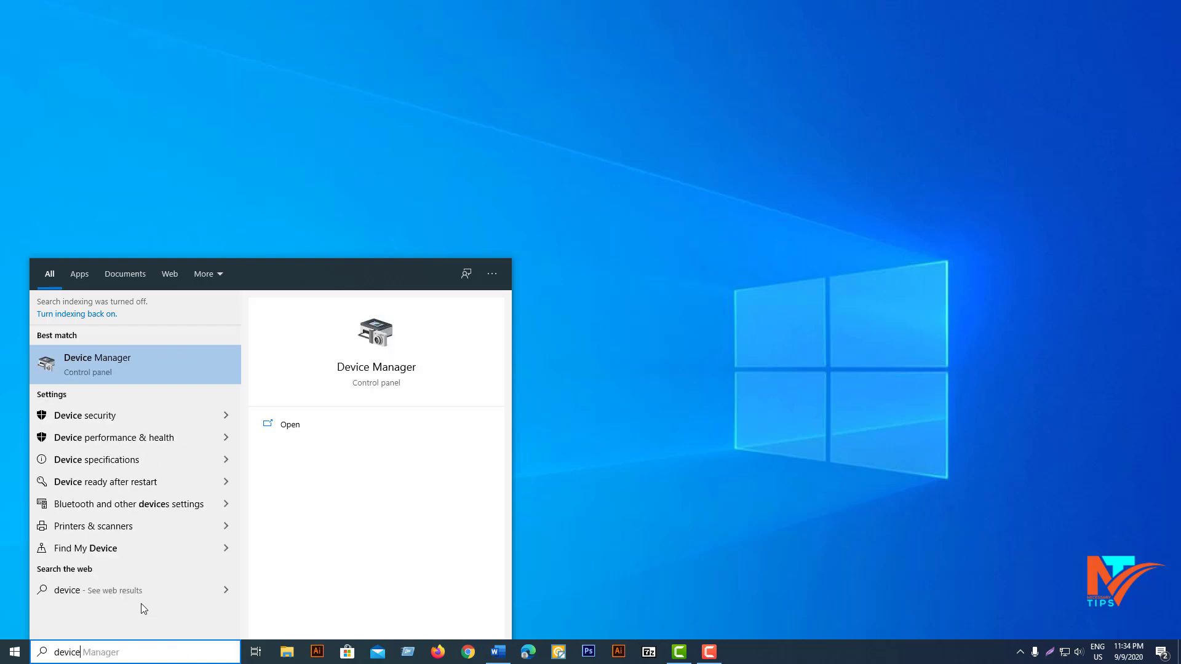
key("Tab")
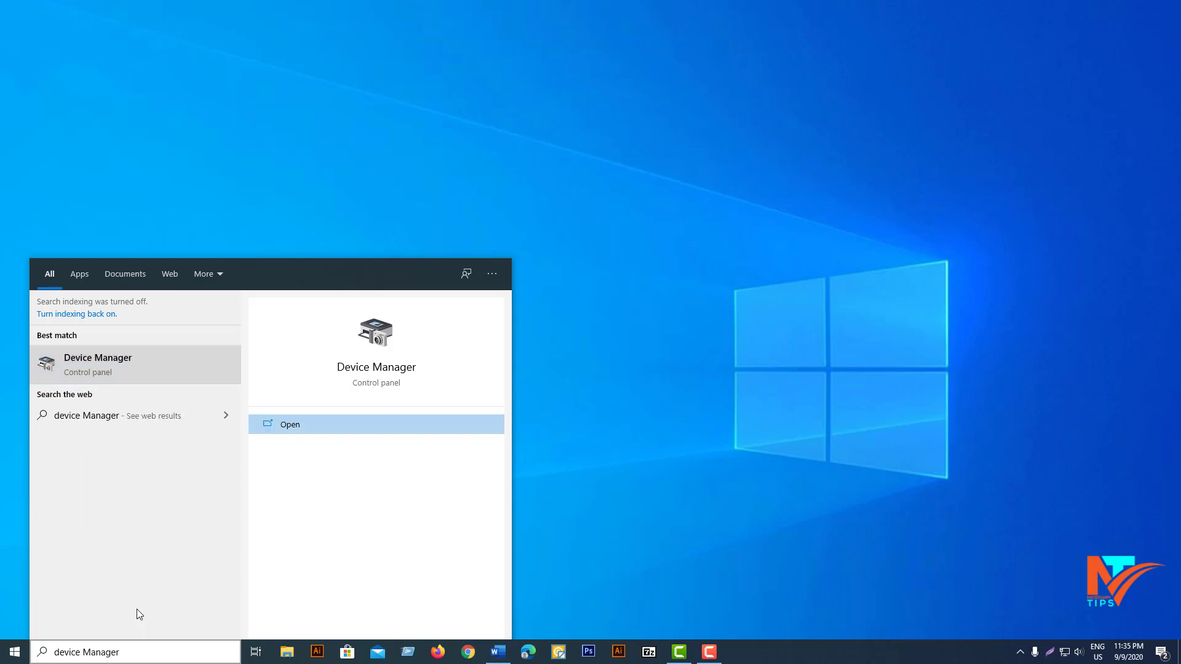
left_click(91, 363)
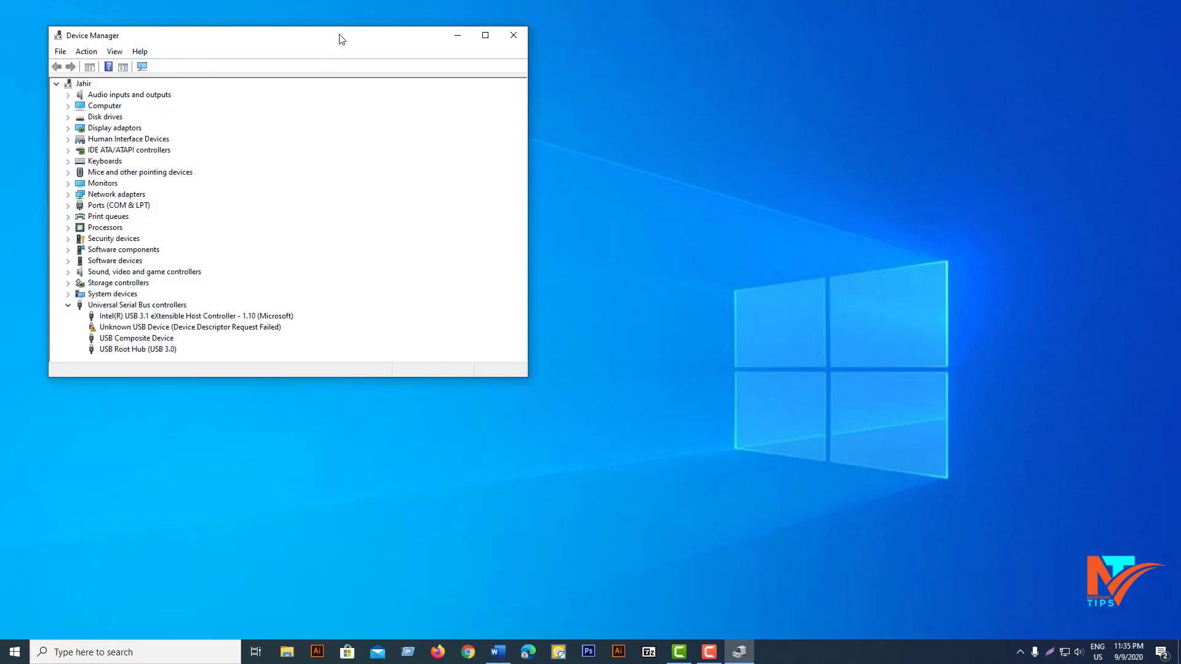
left_click_drag(398, 42, 586, 127)
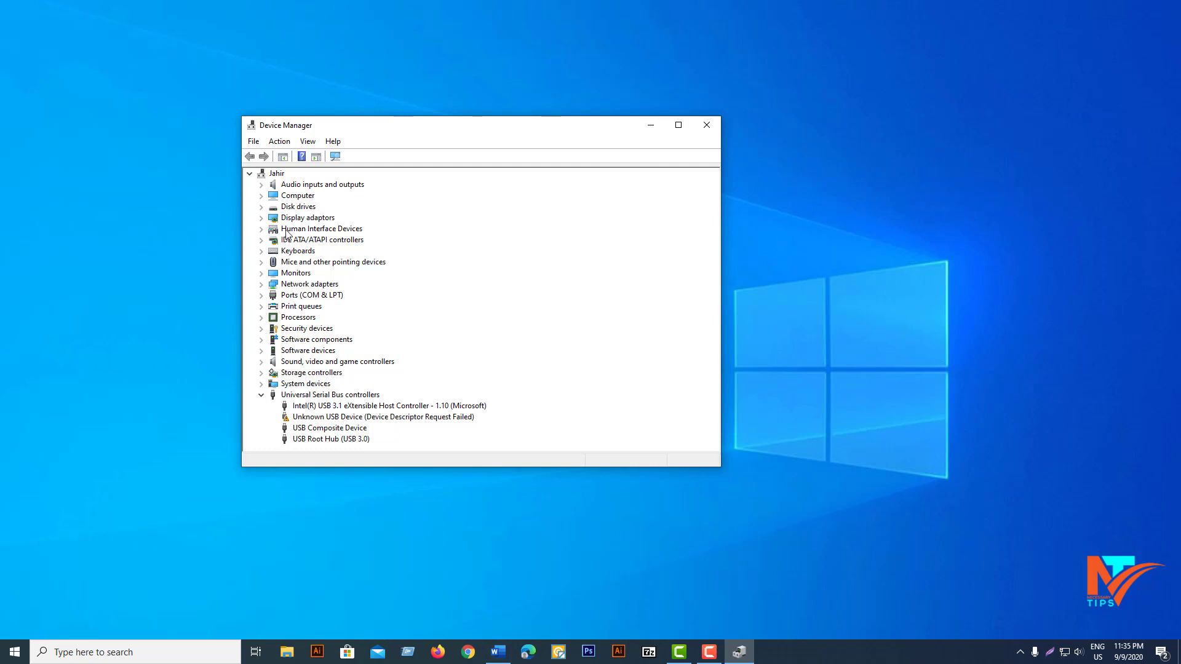
- Under Human Interface Devices, stop the computer from turning off the first USB Input Device to save power, and accept the change
double_click(342, 230)
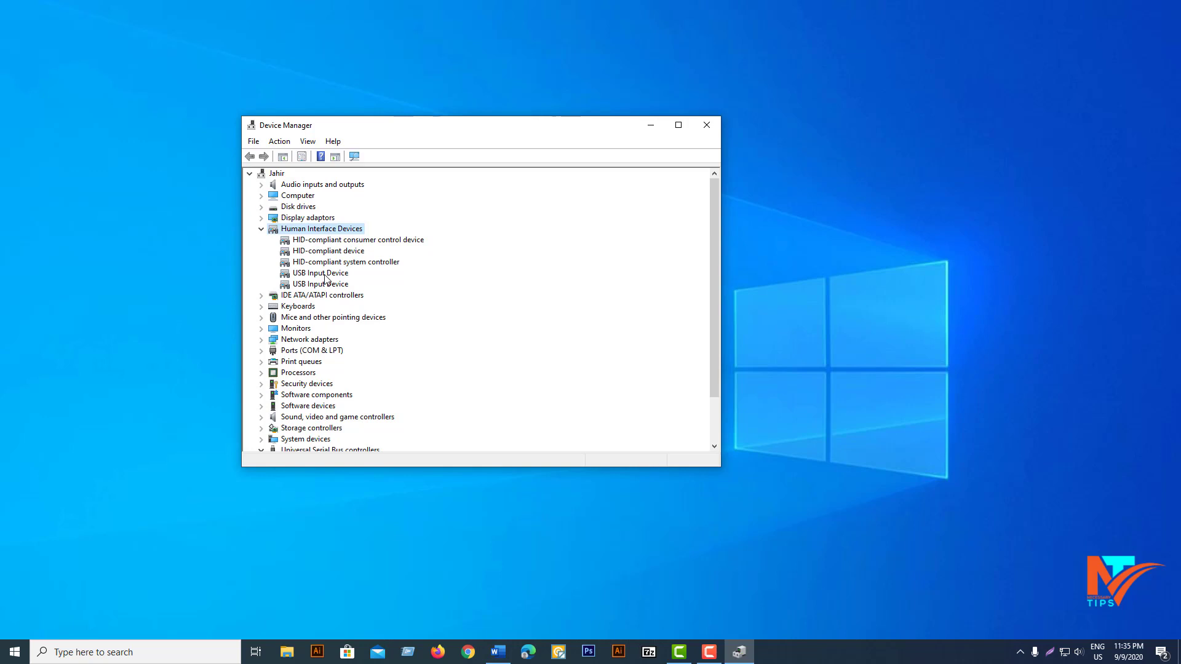
double_click(319, 274)
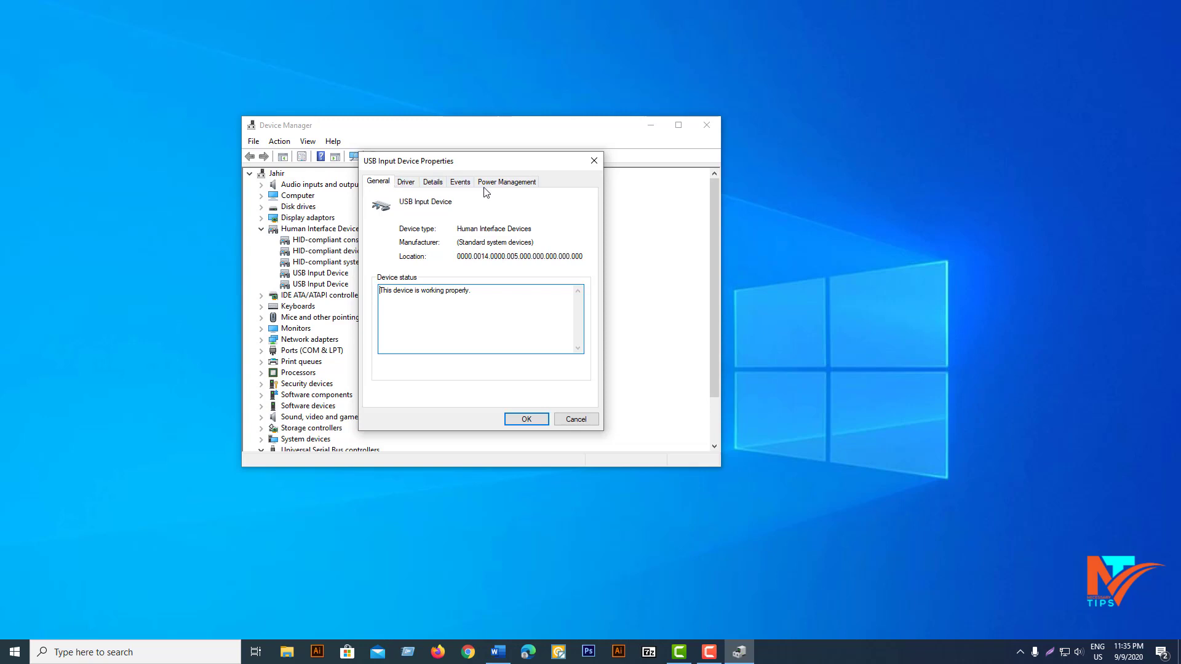
left_click(516, 183)
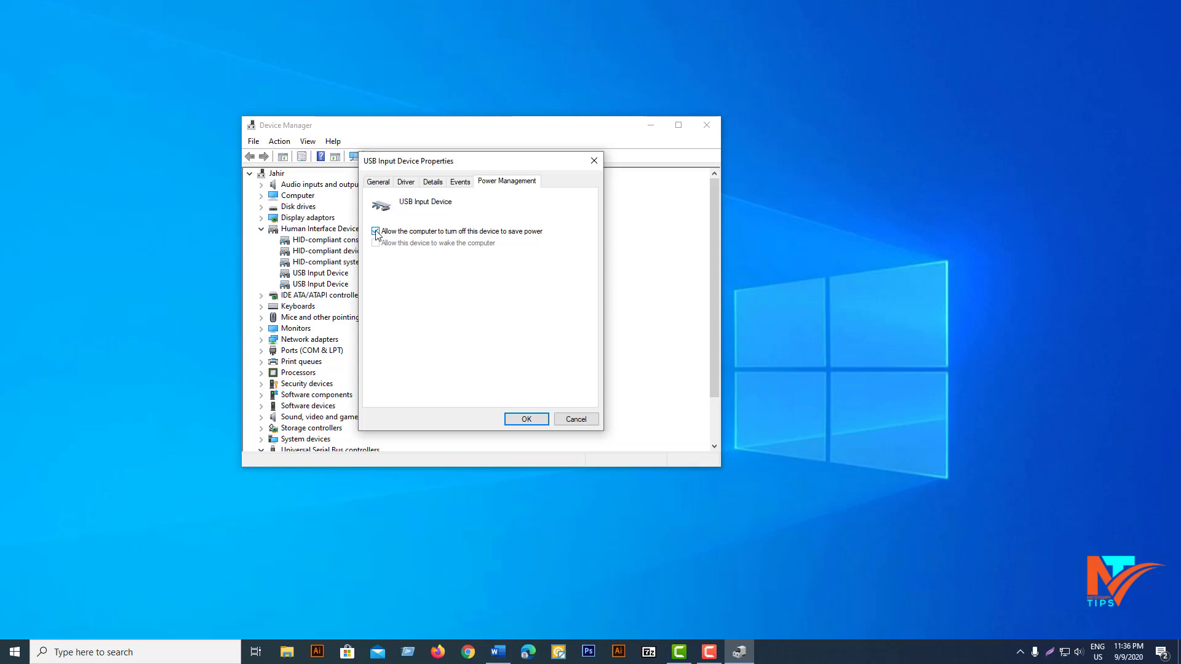
left_click(375, 231)
left_click(527, 420)
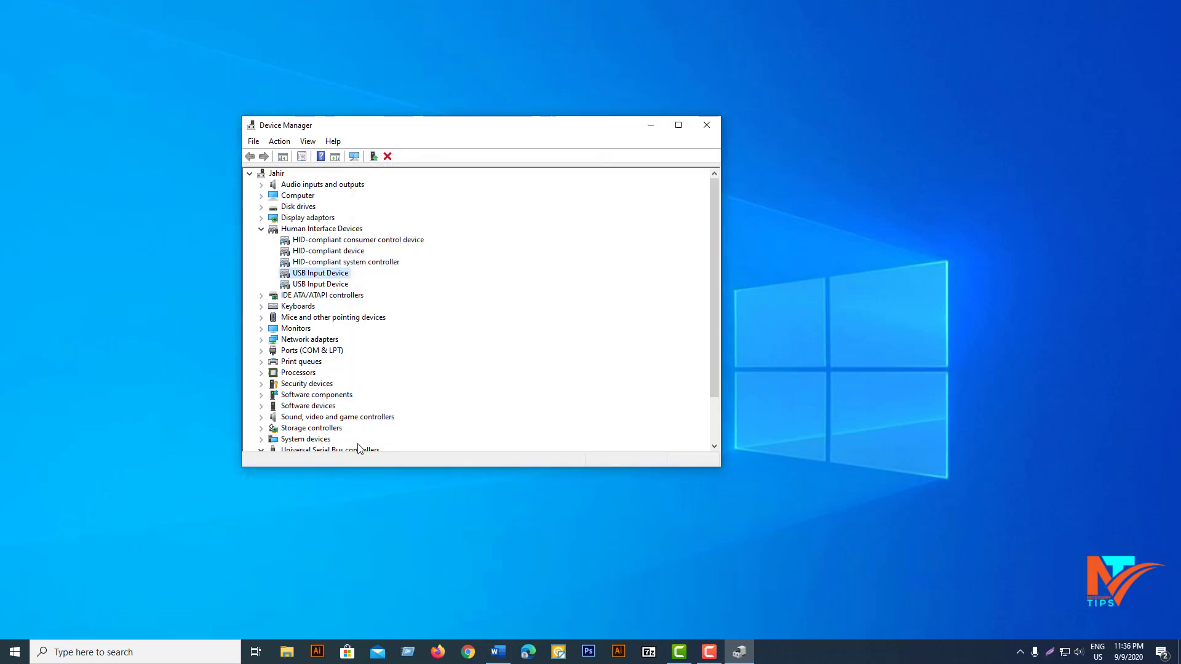
- Toggle the permission to turn off the second USB Input Device to save power, and accept its properties
left_click(298, 285)
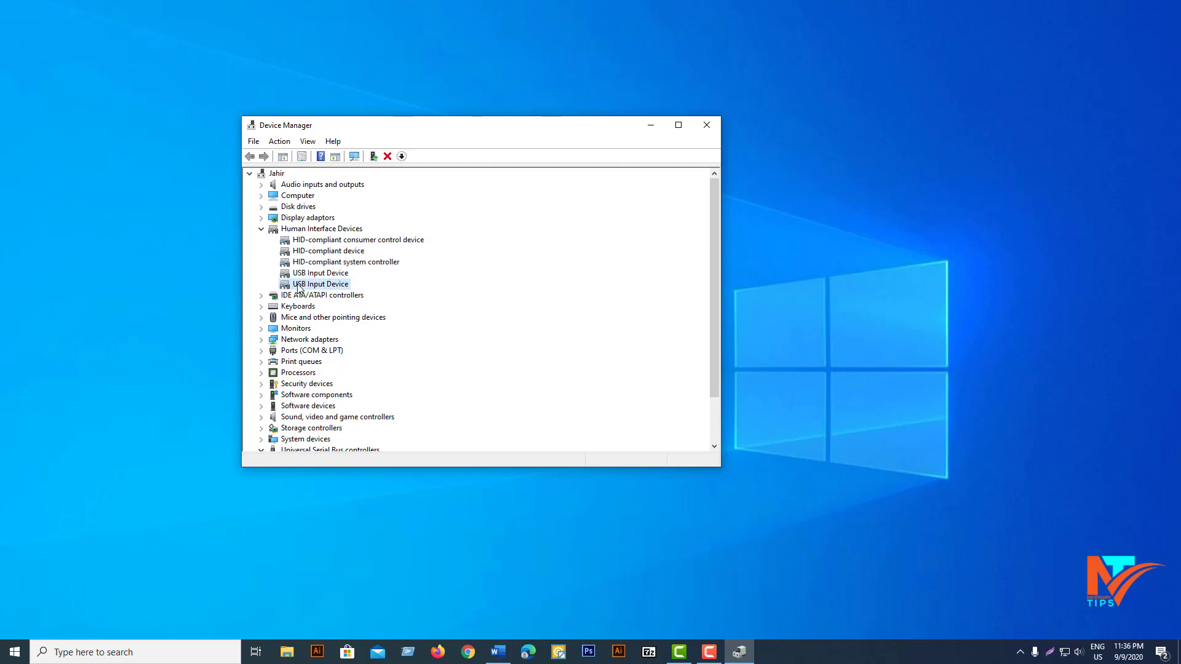
double_click(298, 286)
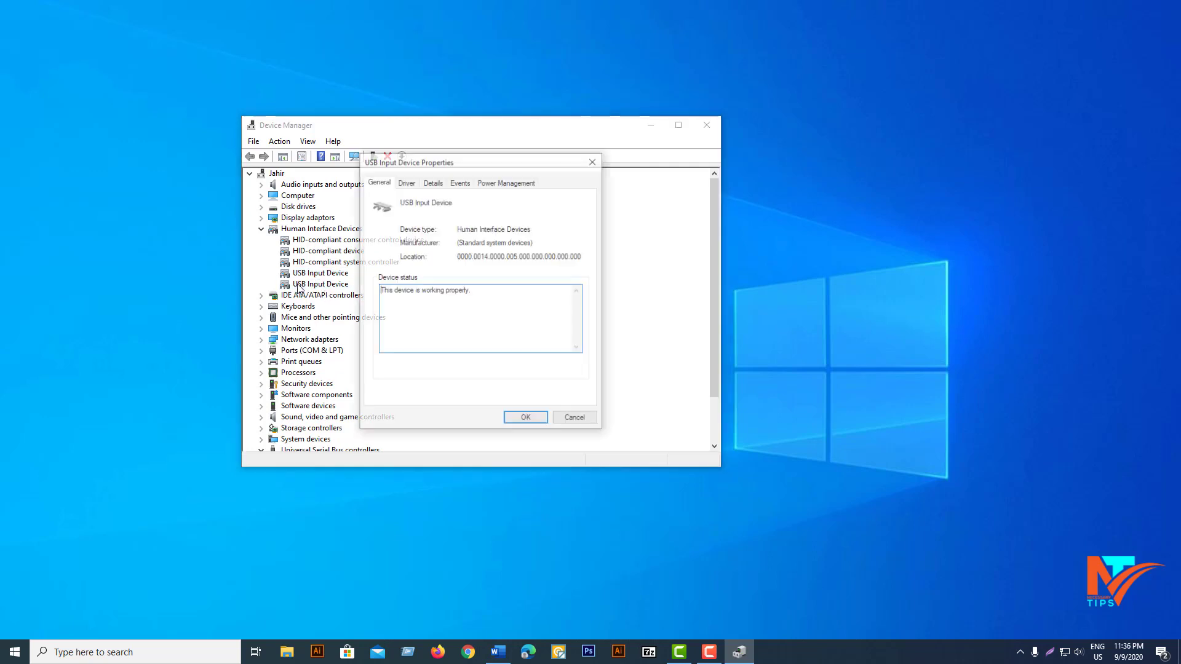
left_click(506, 183)
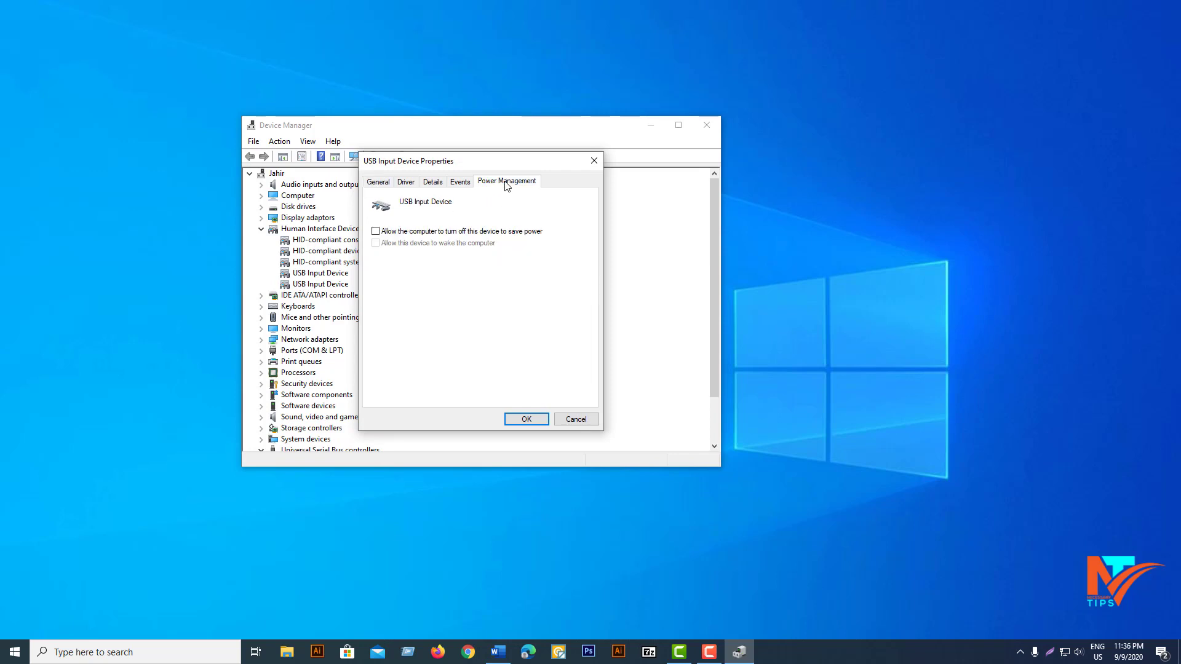
left_click(376, 231)
left_click(527, 419)
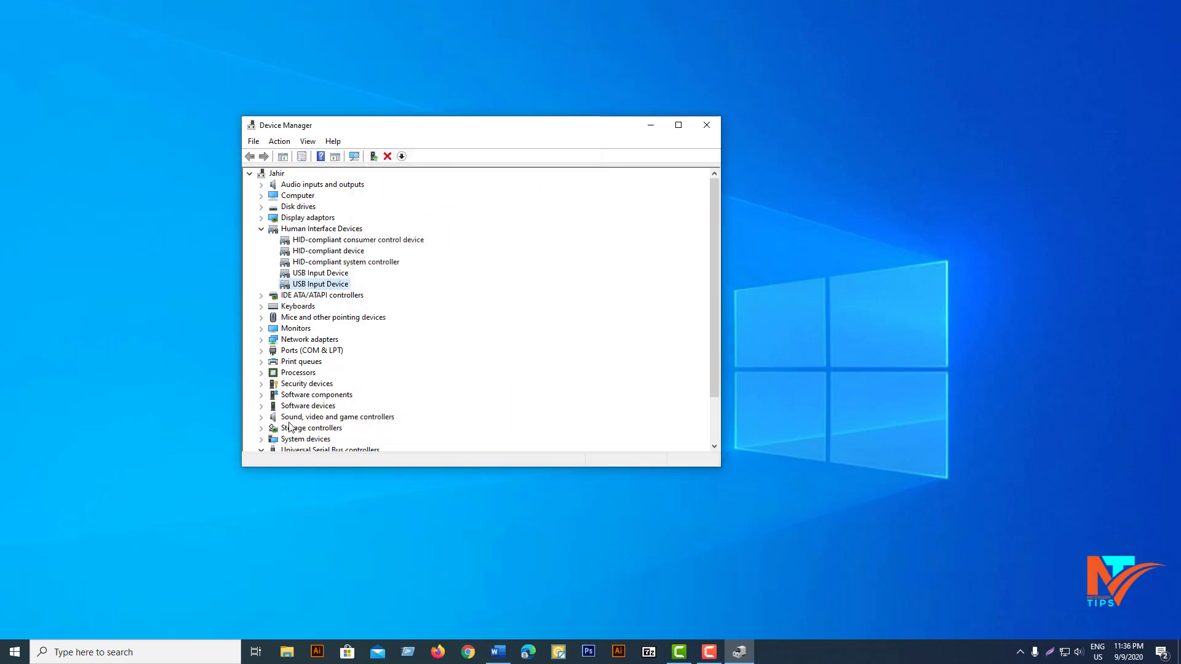
- Check the power management options of the HID-compliant system controller and close its properties
double_click(302, 263)
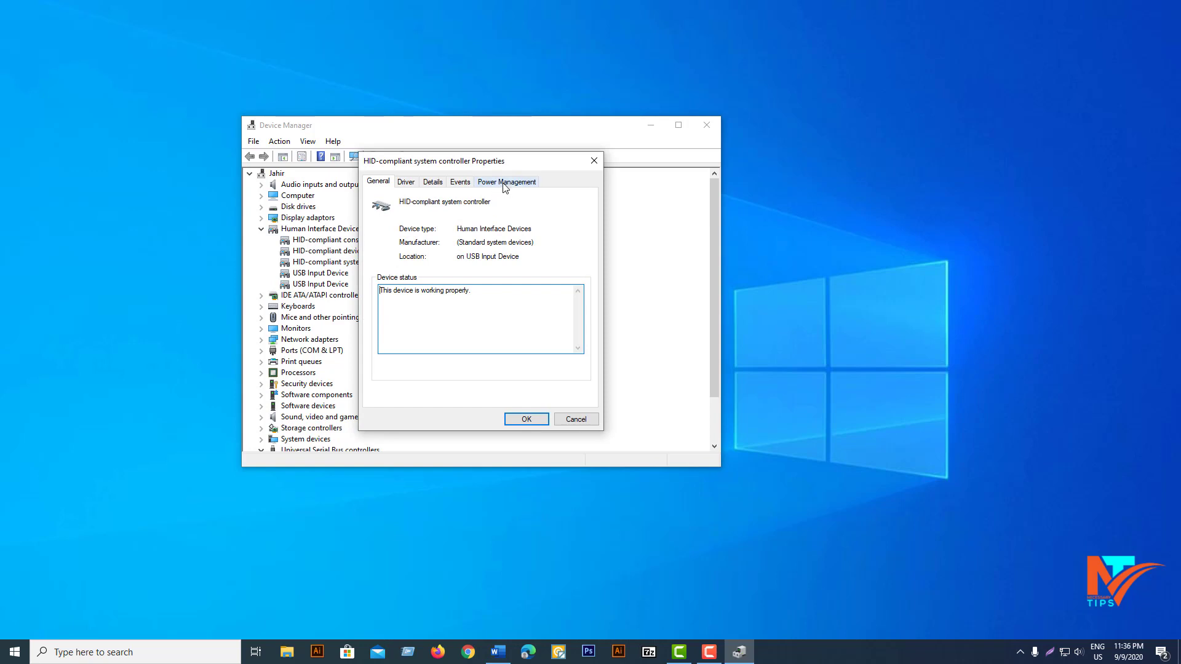
left_click(506, 182)
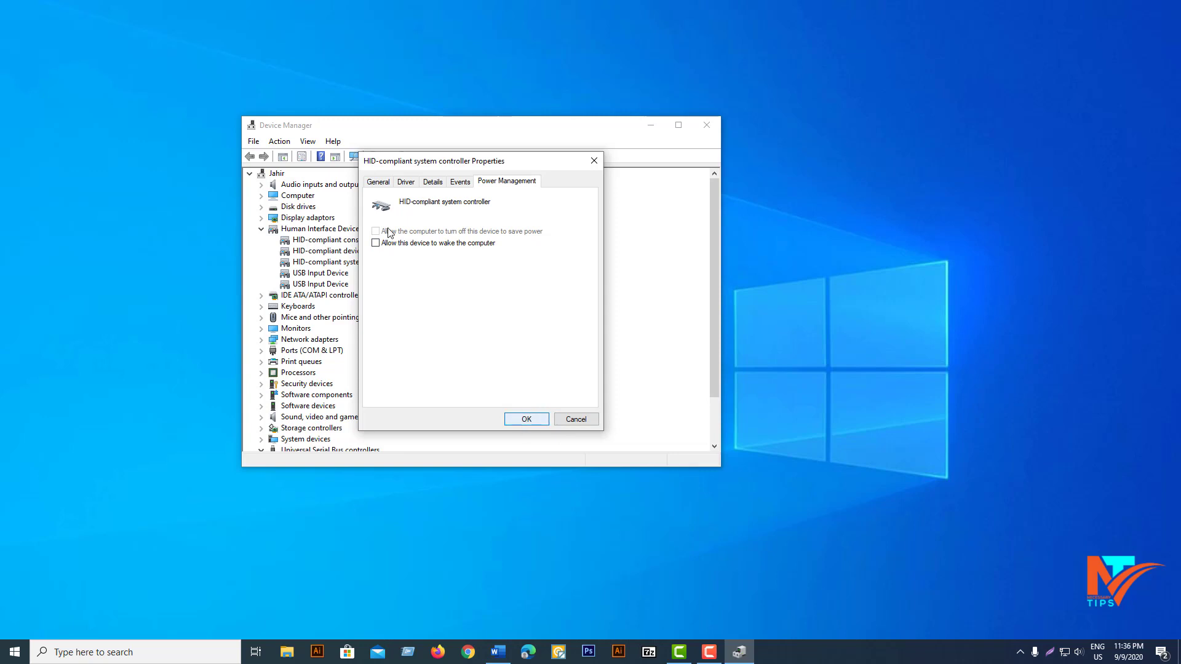
left_click(527, 419)
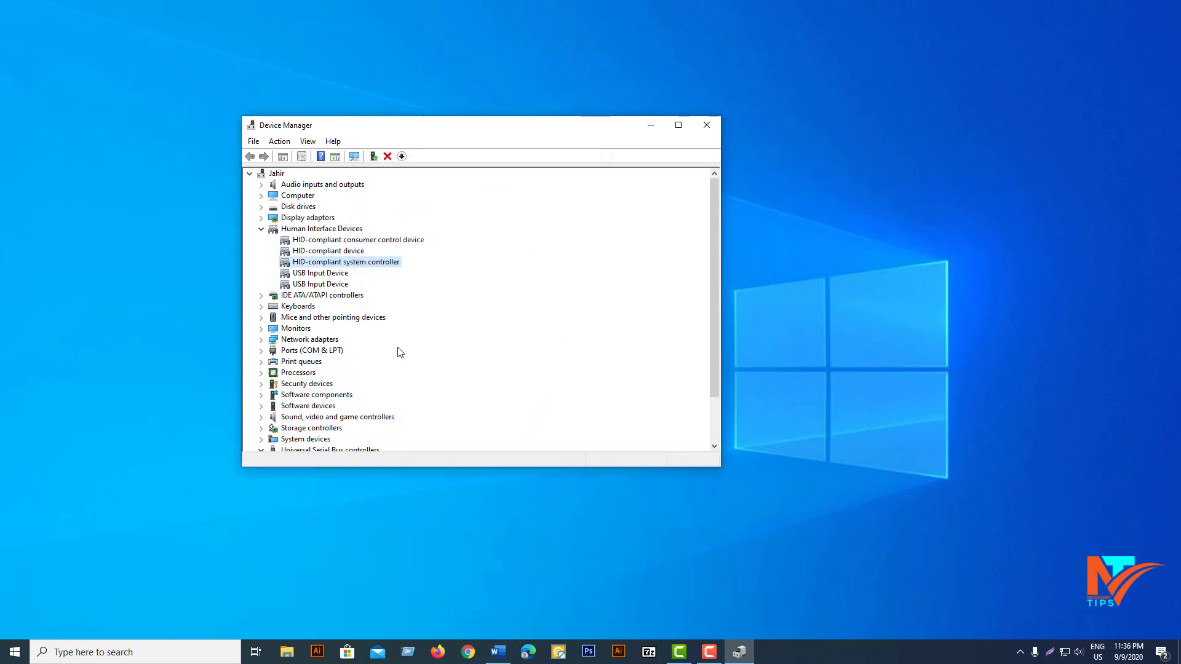
- Check the power management options of the Intel(R) USB 3.1 eXtensible Host Controller and close its properties
scroll(399, 352, "down", 2)
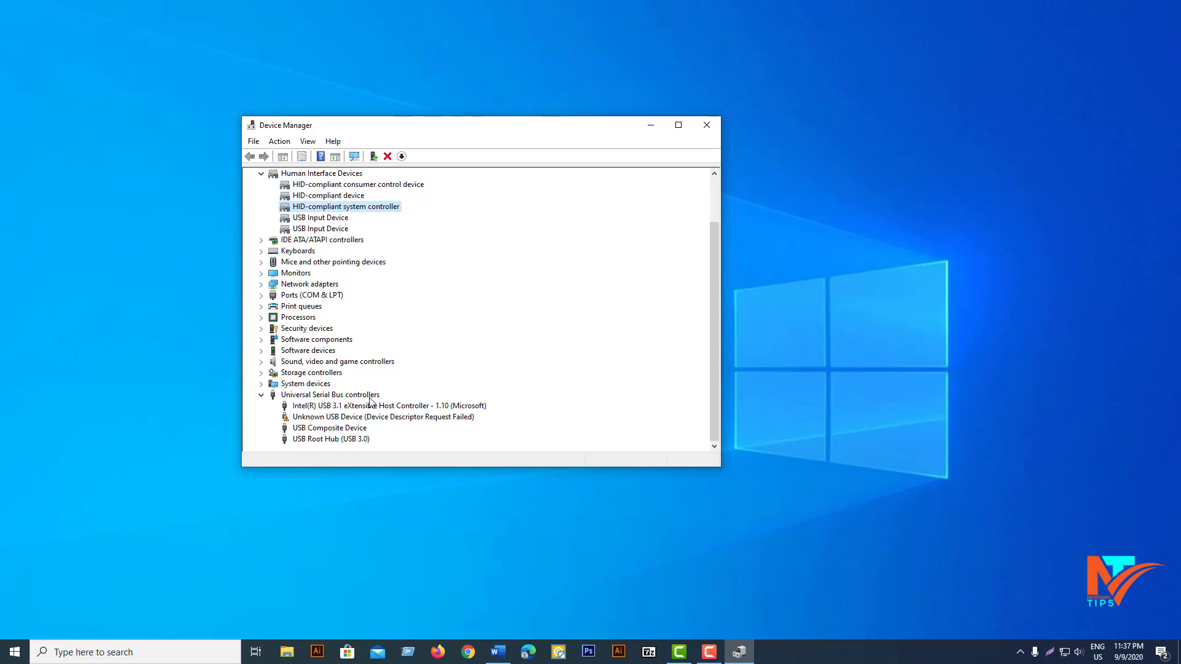
double_click(314, 407)
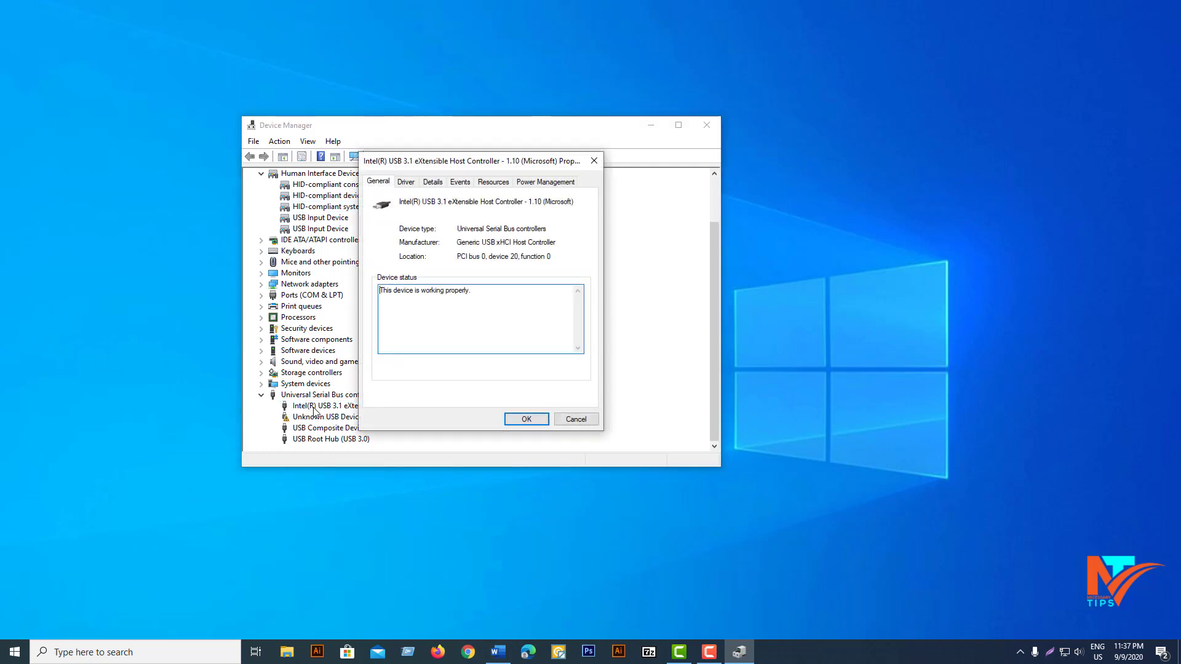
left_click(546, 182)
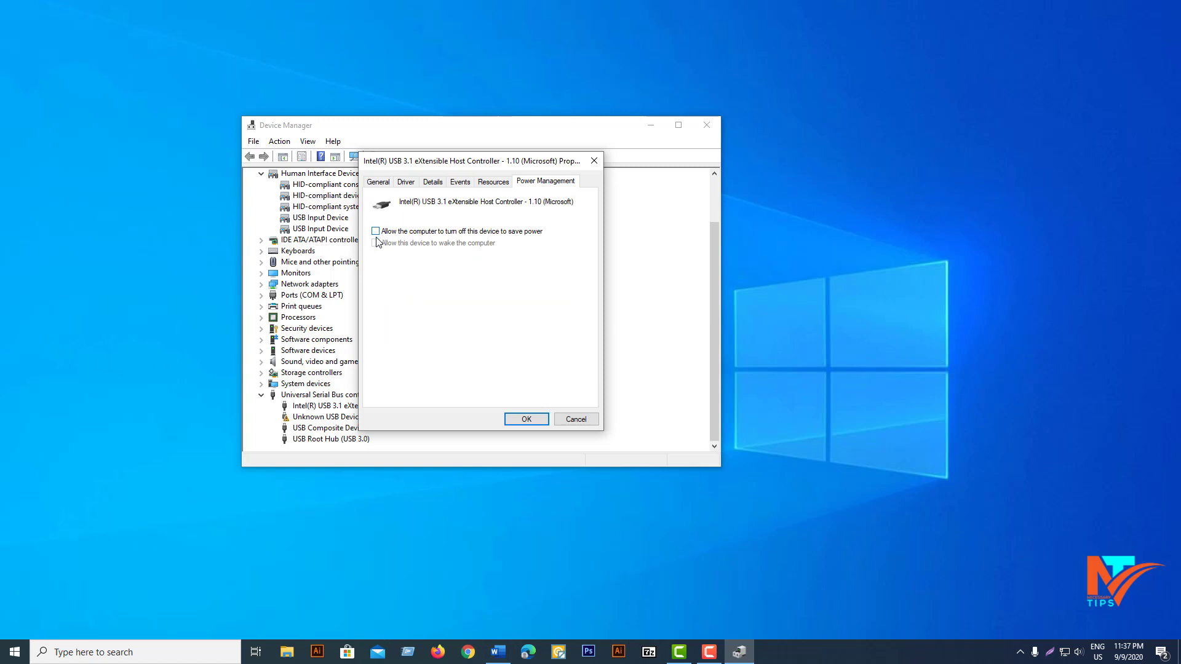
left_click(526, 420)
- Inspect the USB Composite Device's properties for power management options and close them
left_click(331, 428)
double_click(331, 429)
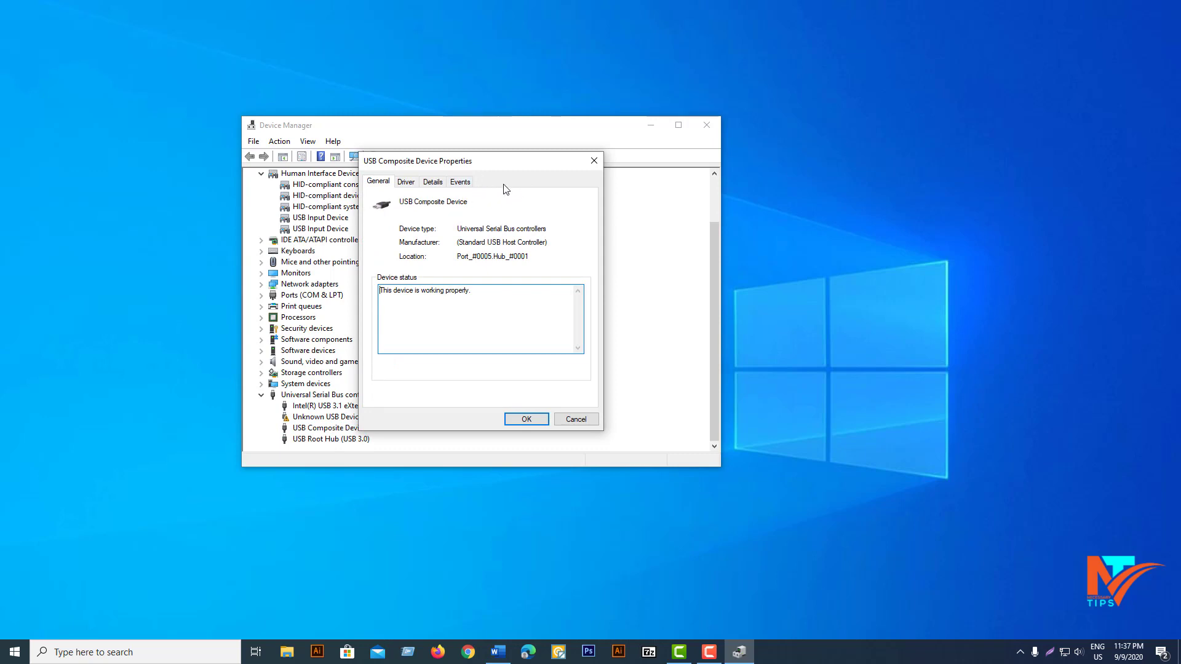
left_click(594, 162)
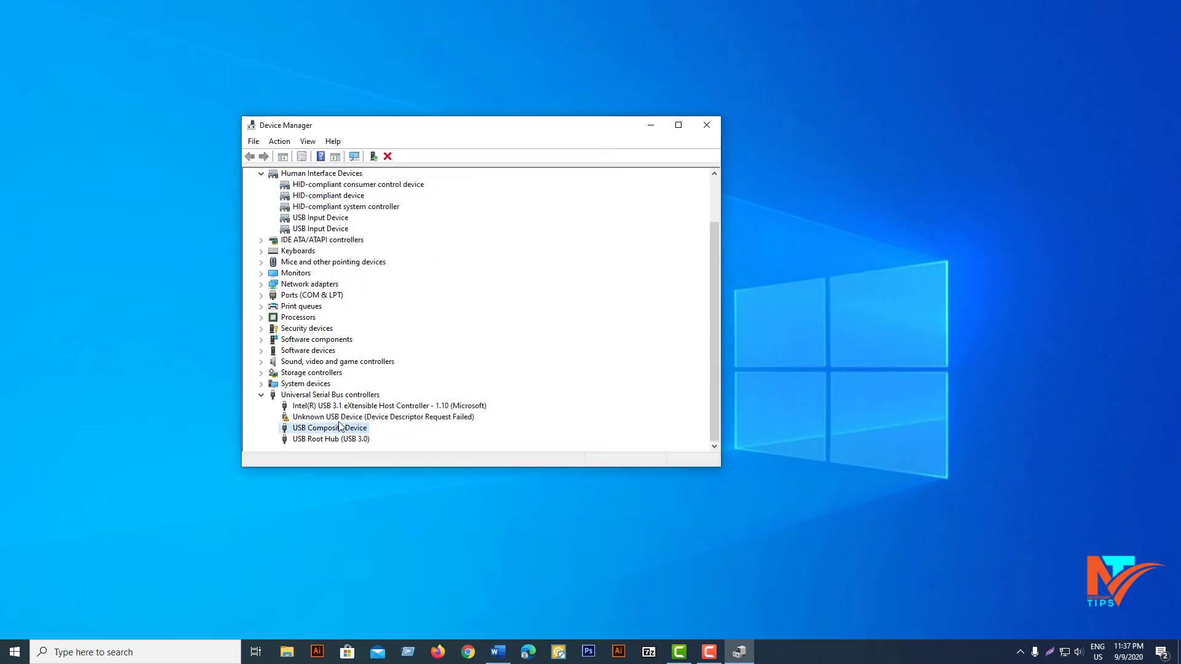
- Check the power management options of the USB Root Hub (USB 3.0) and close its properties
double_click(329, 439)
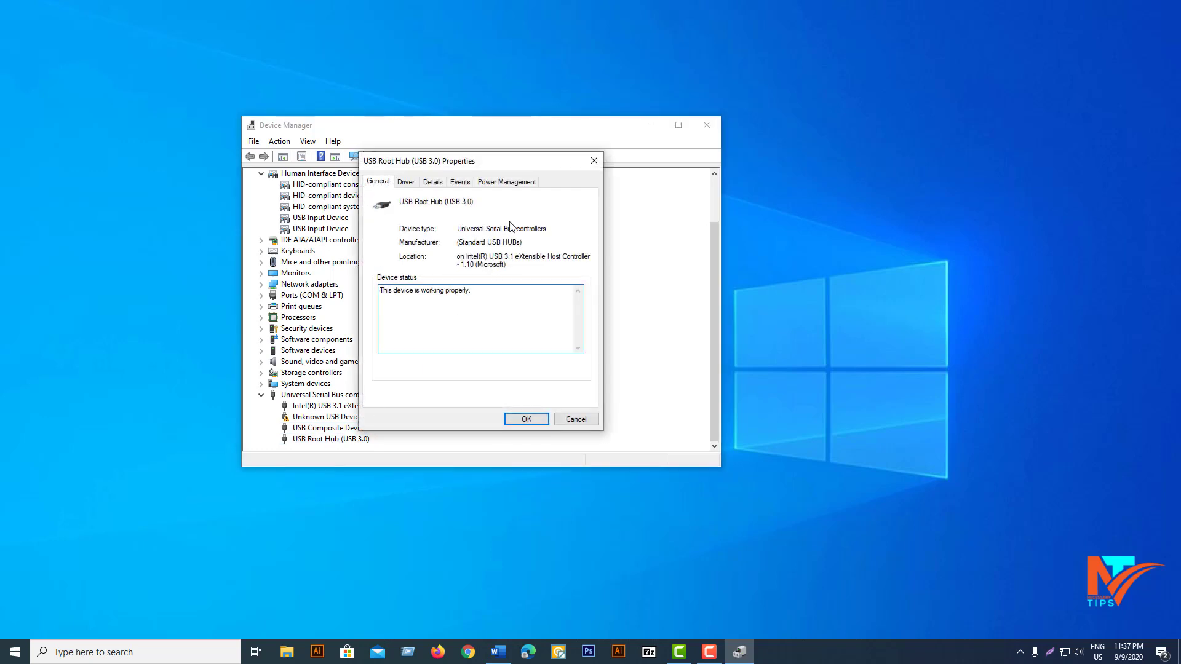
left_click(507, 183)
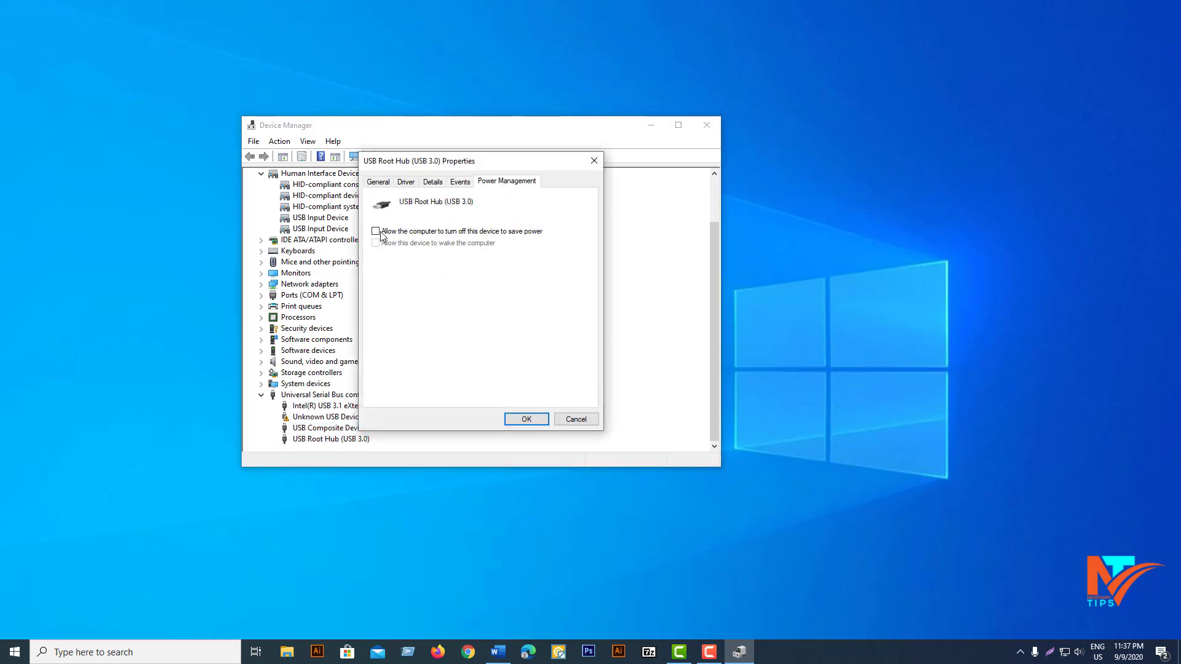
left_click(526, 420)
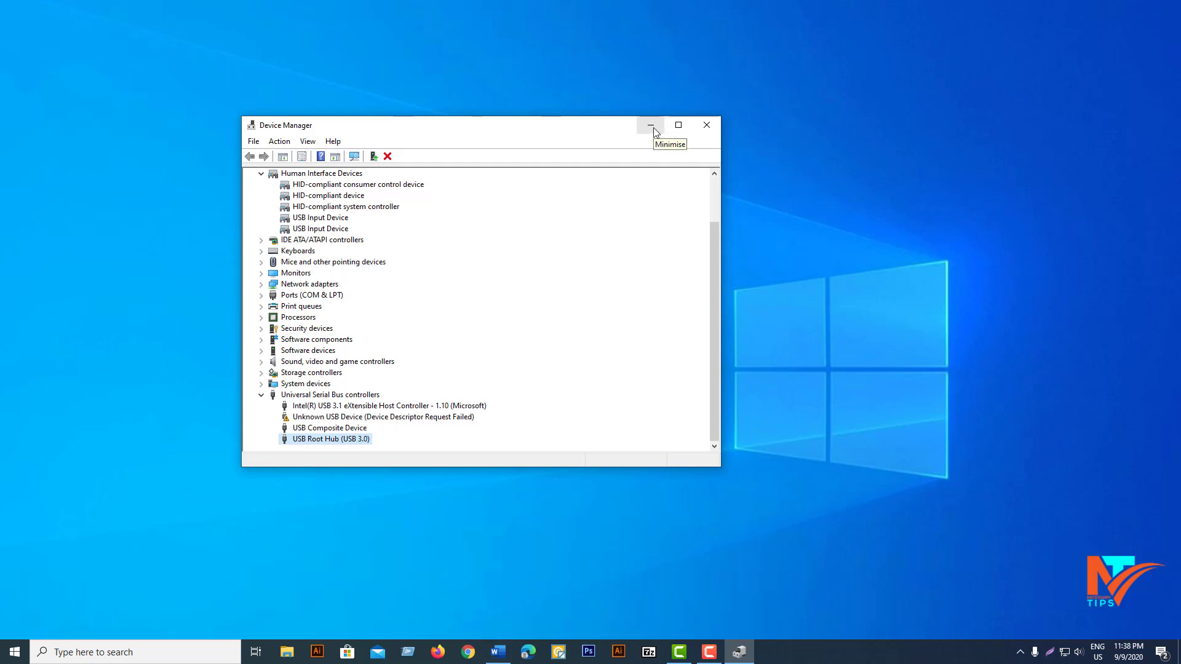
- Close Device Manager and refresh the desktop
left_click(711, 125)
right_click(413, 142)
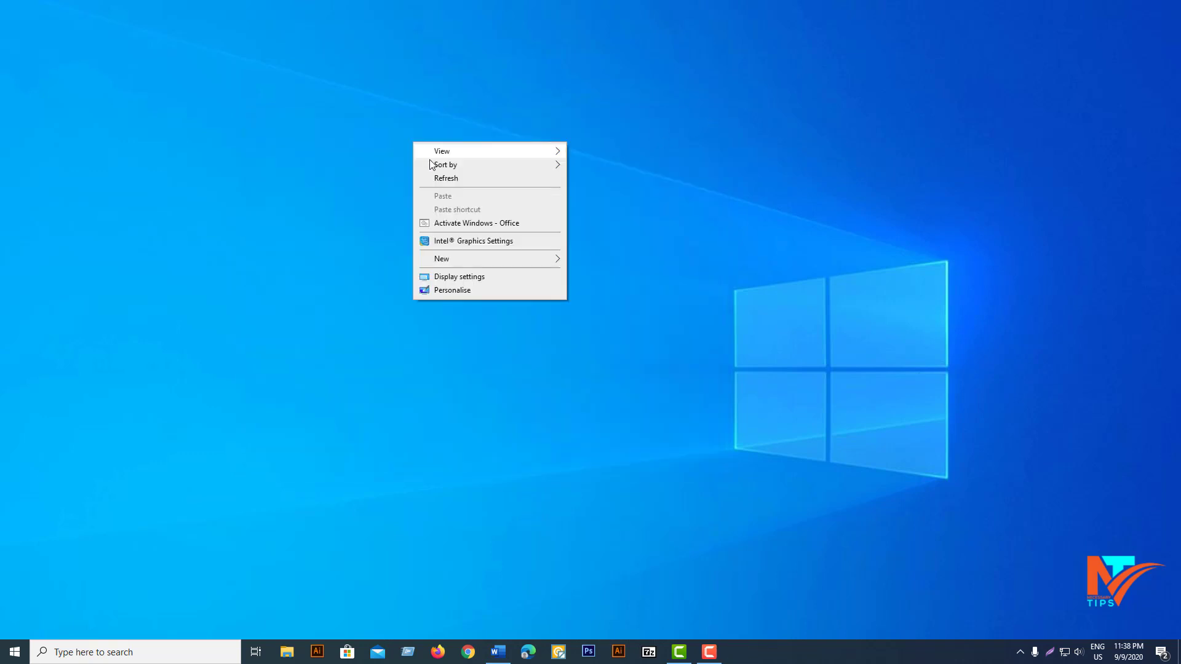
left_click(440, 178)
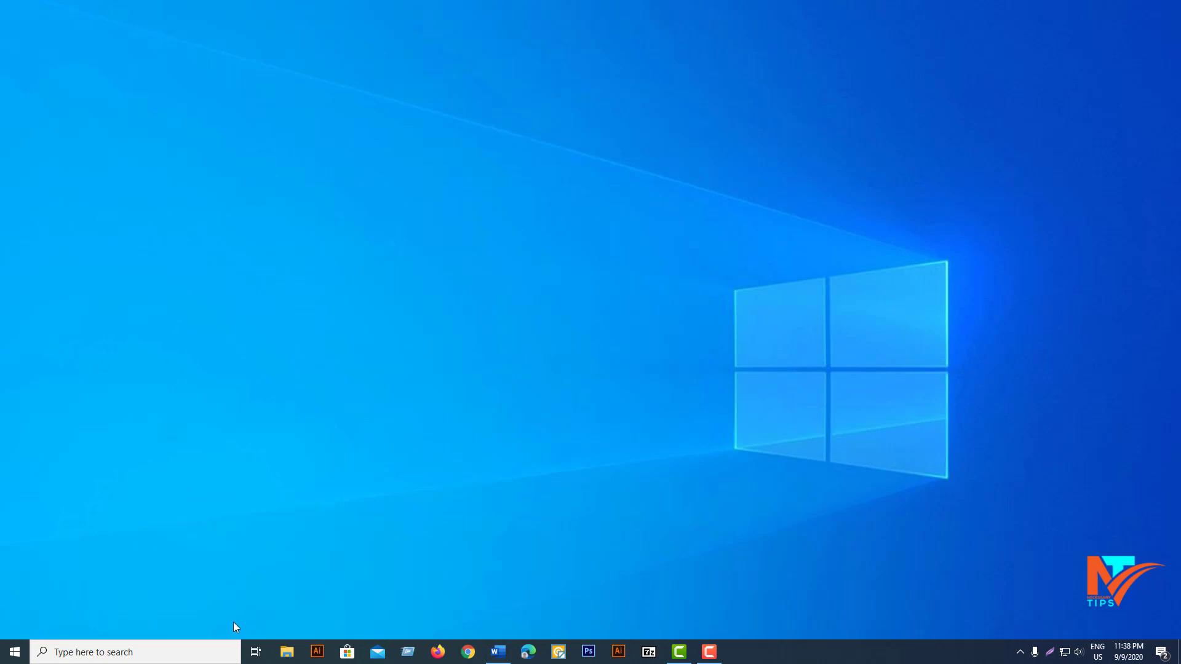
- Search Windows for "con" and open Control Panel
left_click(149, 652)
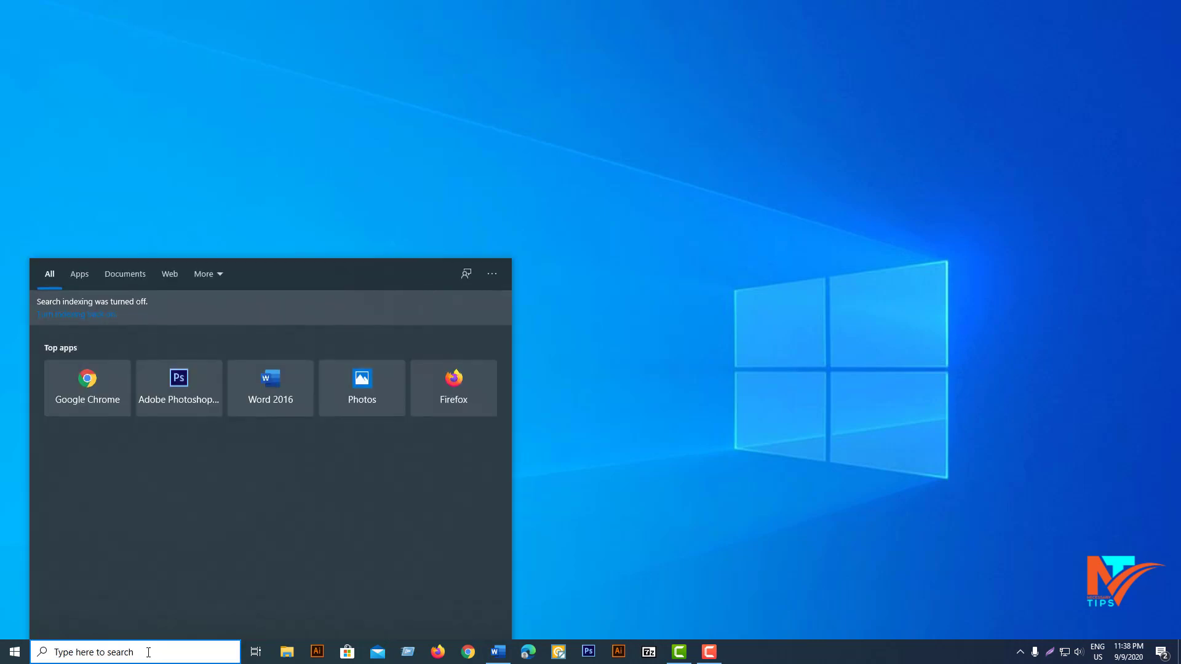
type("con")
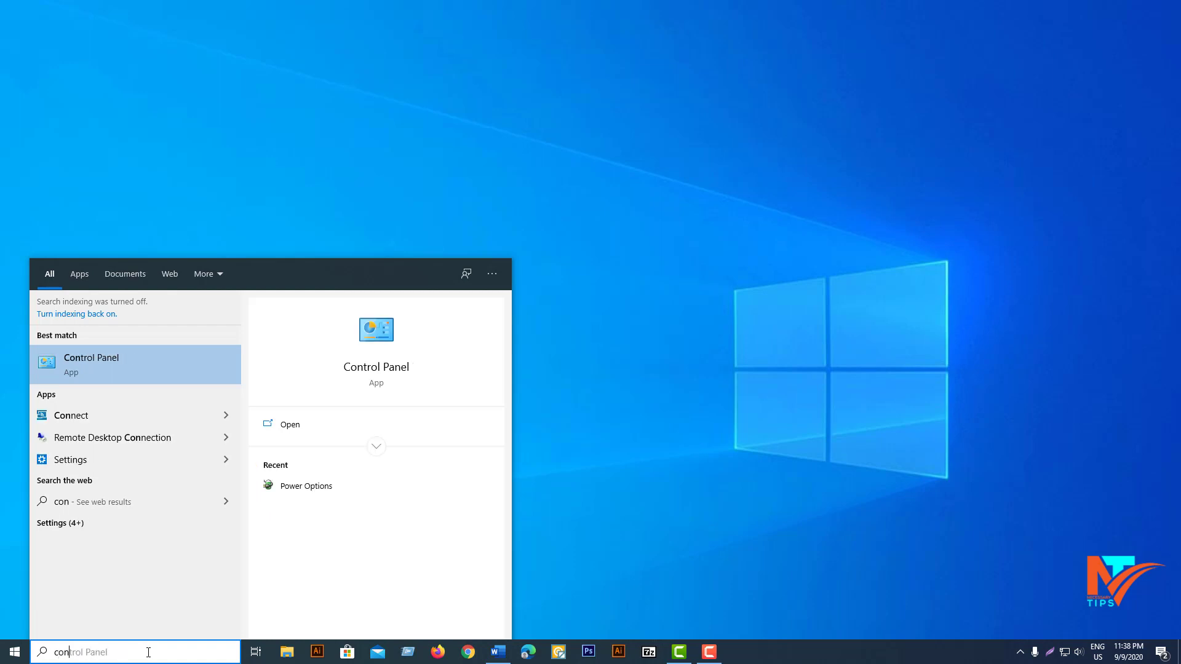
left_click(100, 368)
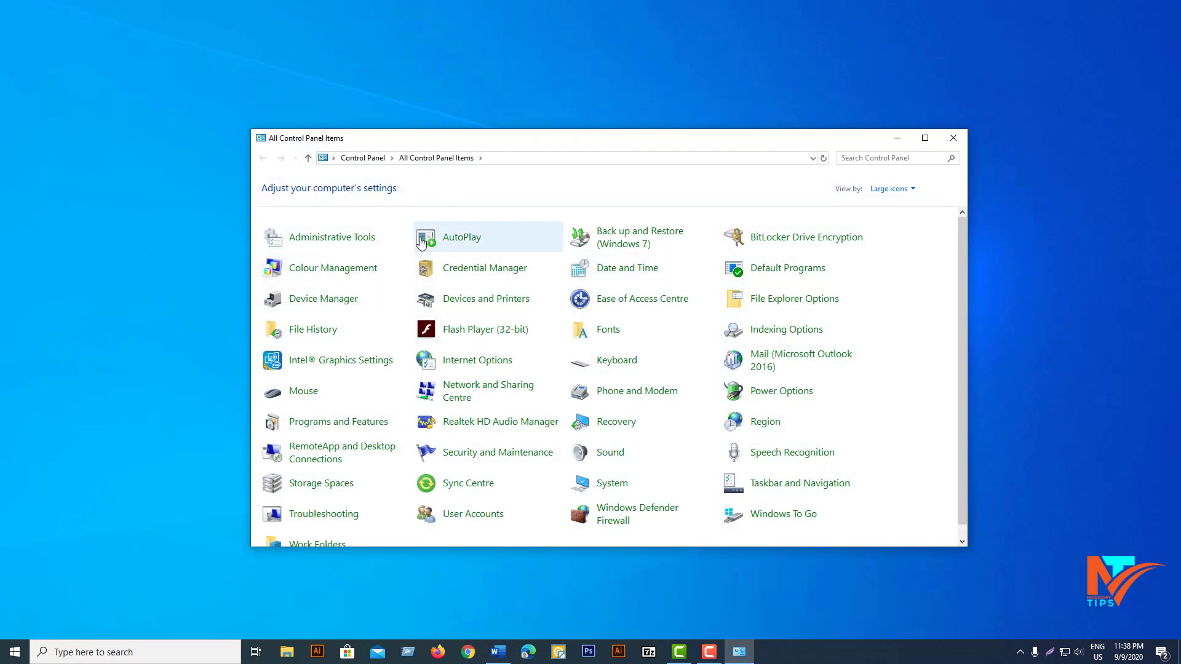
- View Device Manager through the System page of All Control Panel Items, close it and return to the full item list
left_click(370, 159)
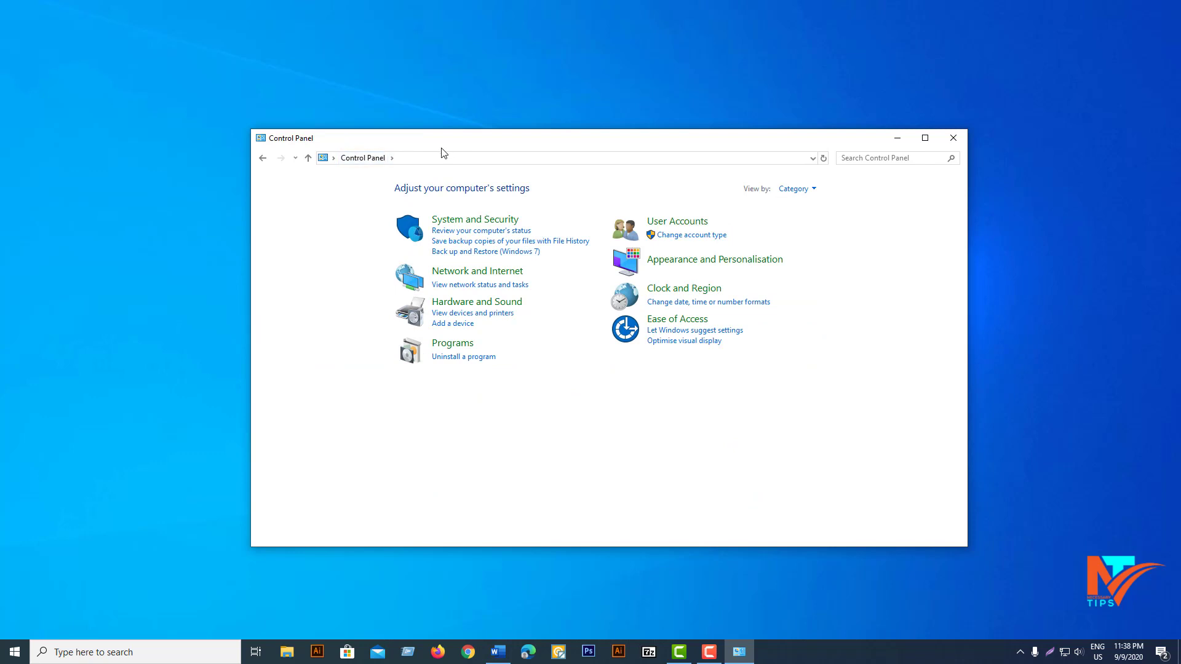
left_click(392, 158)
left_click(411, 170)
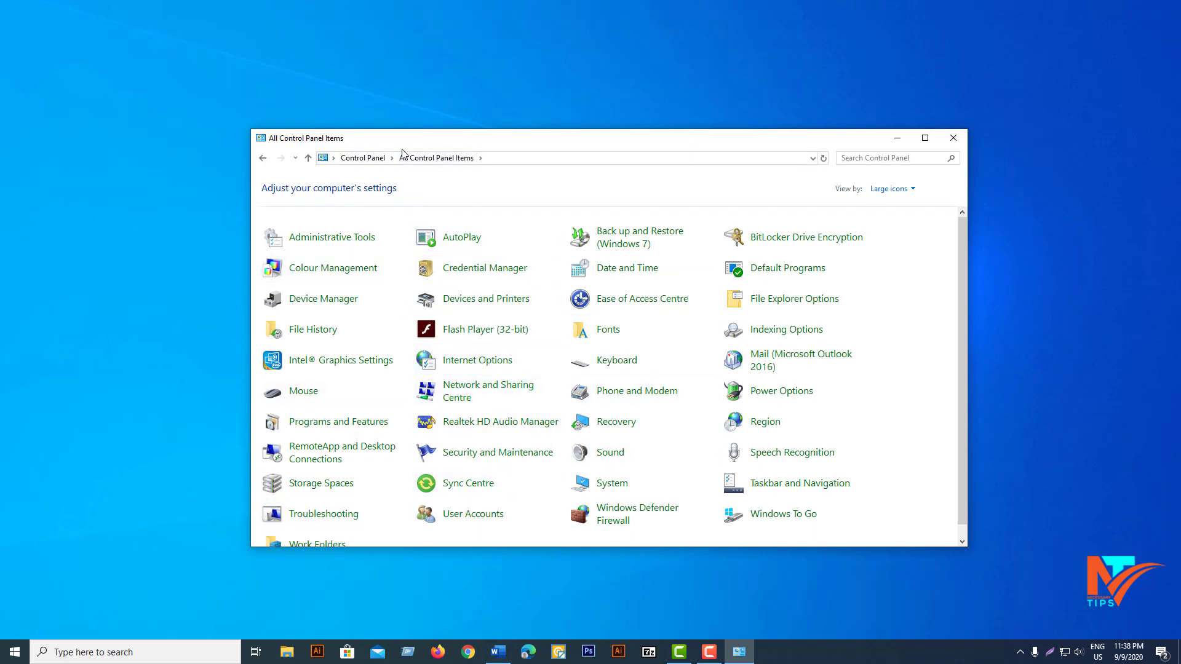
left_click(618, 486)
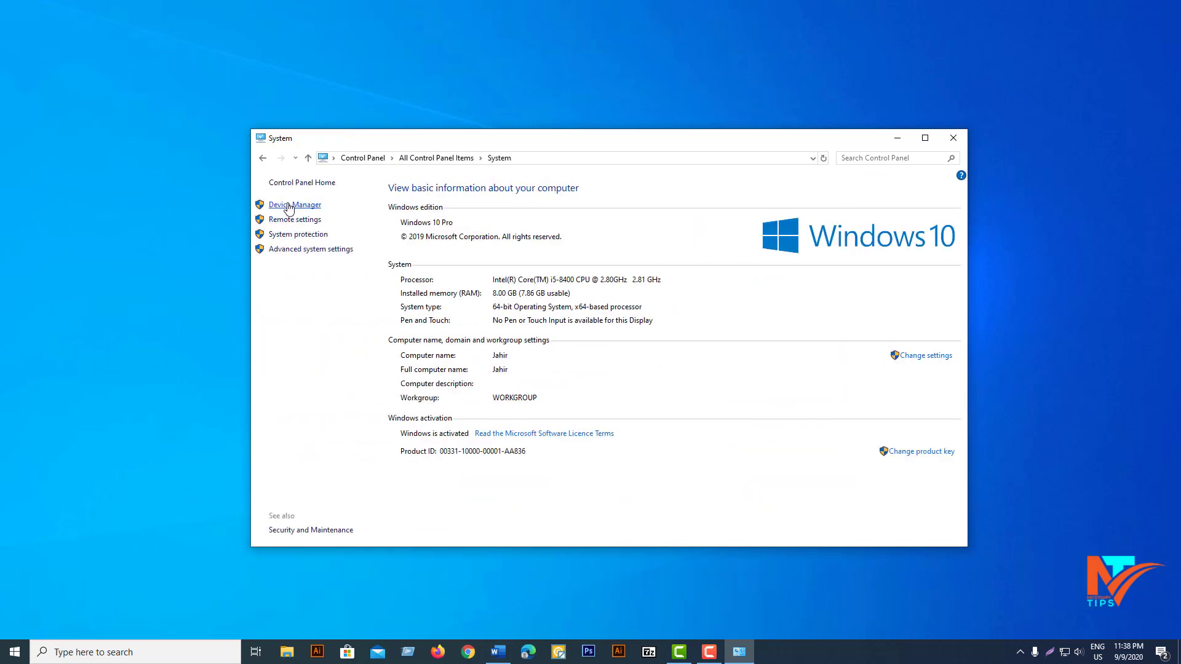
left_click(289, 207)
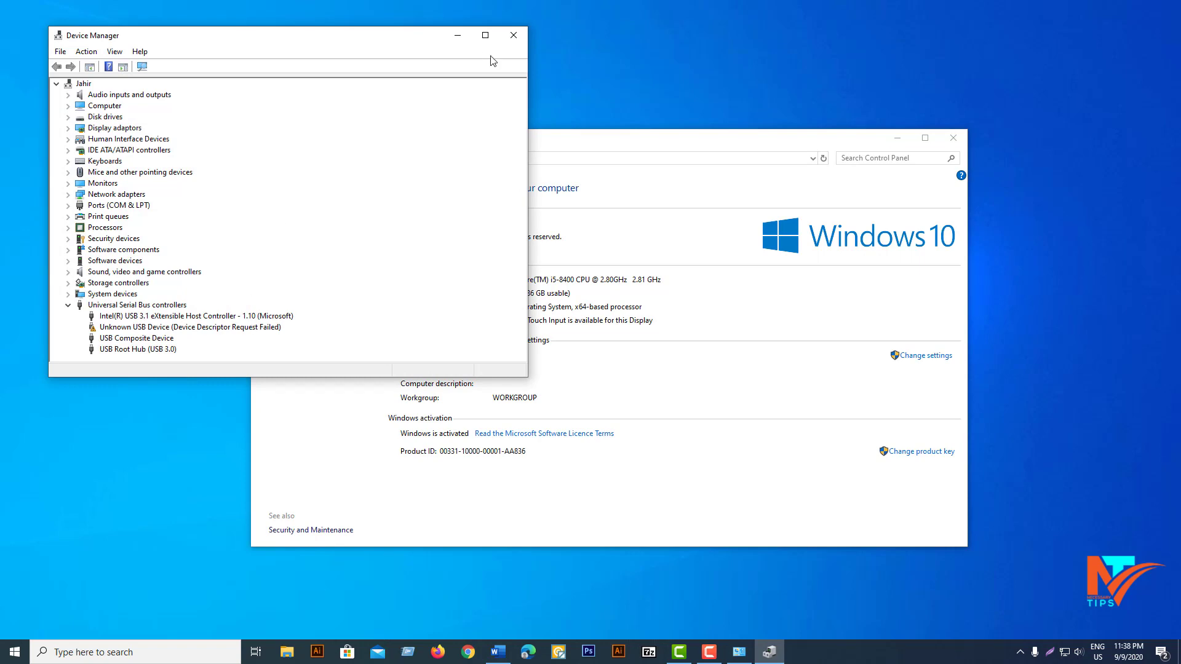
left_click(514, 35)
left_click(308, 159)
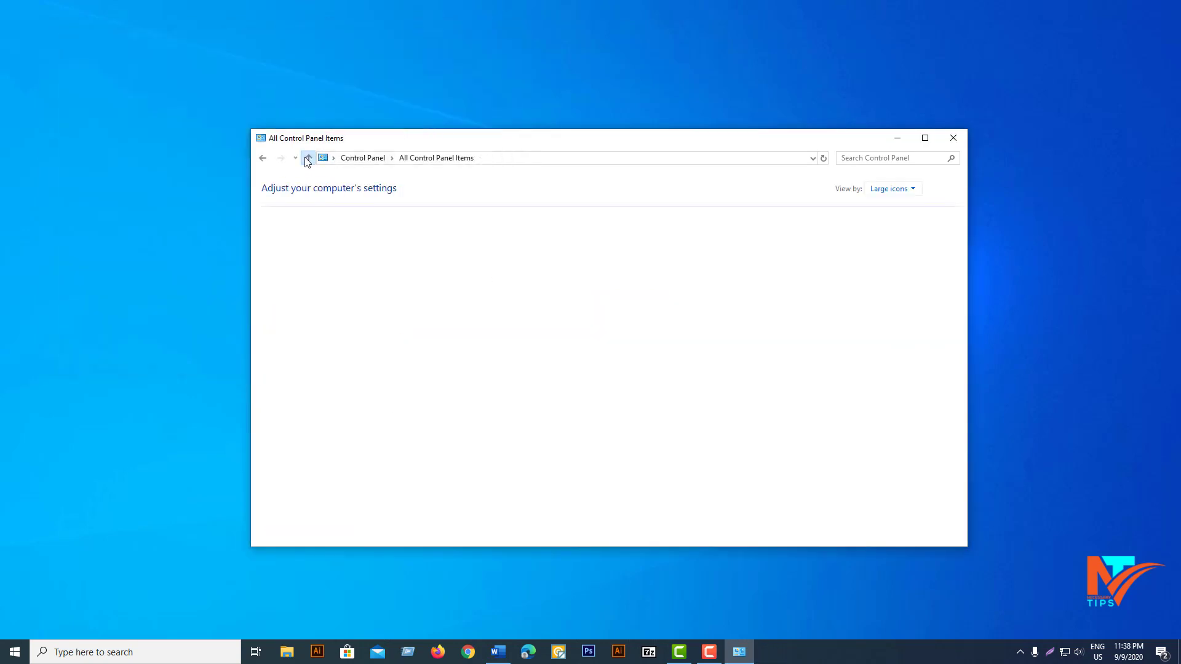
- Open the Balanced plan's advanced power settings from Power Options under Hardware and Sound
left_click(370, 160)
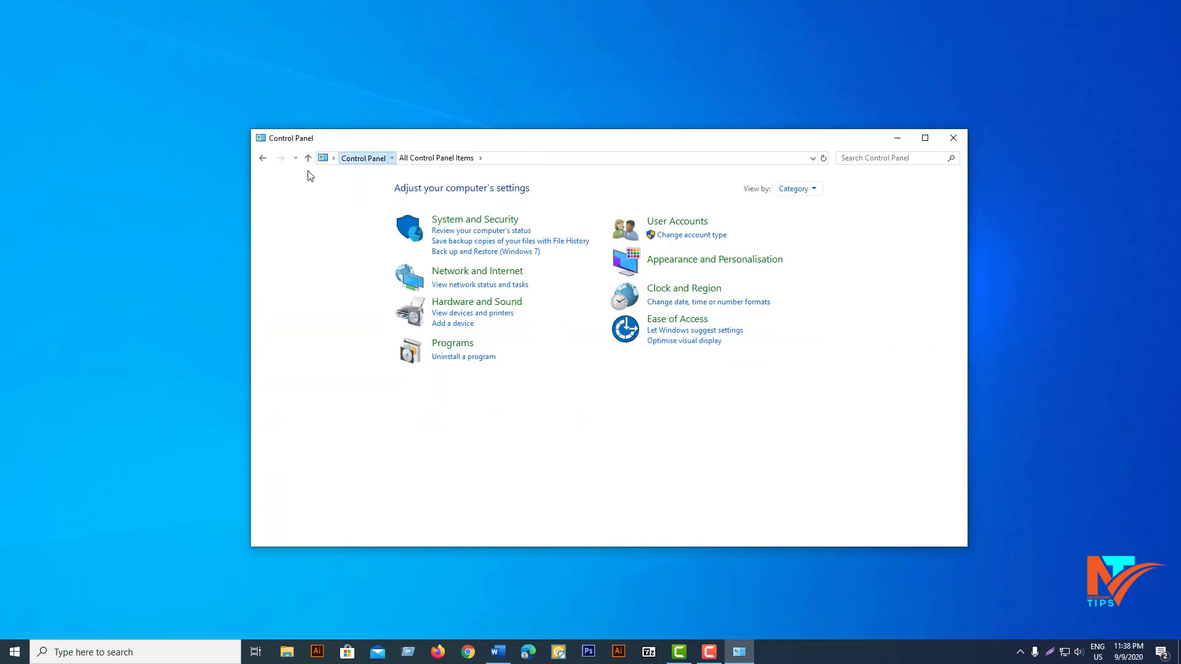
left_click(515, 306)
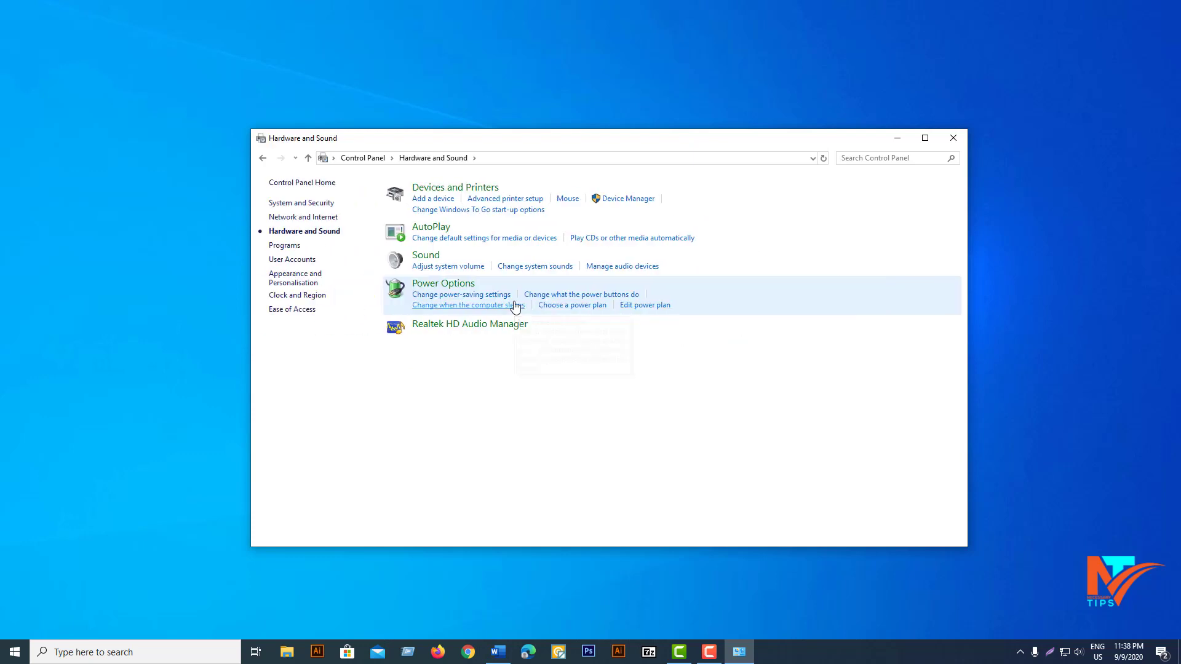
left_click(454, 287)
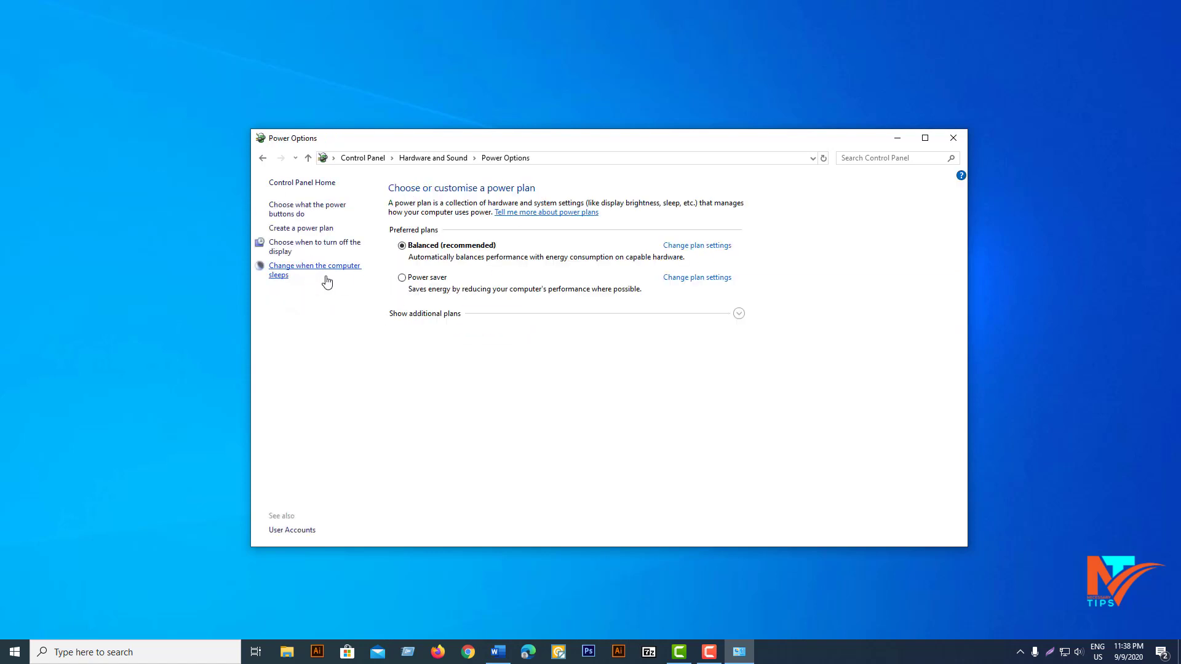
left_click(705, 252)
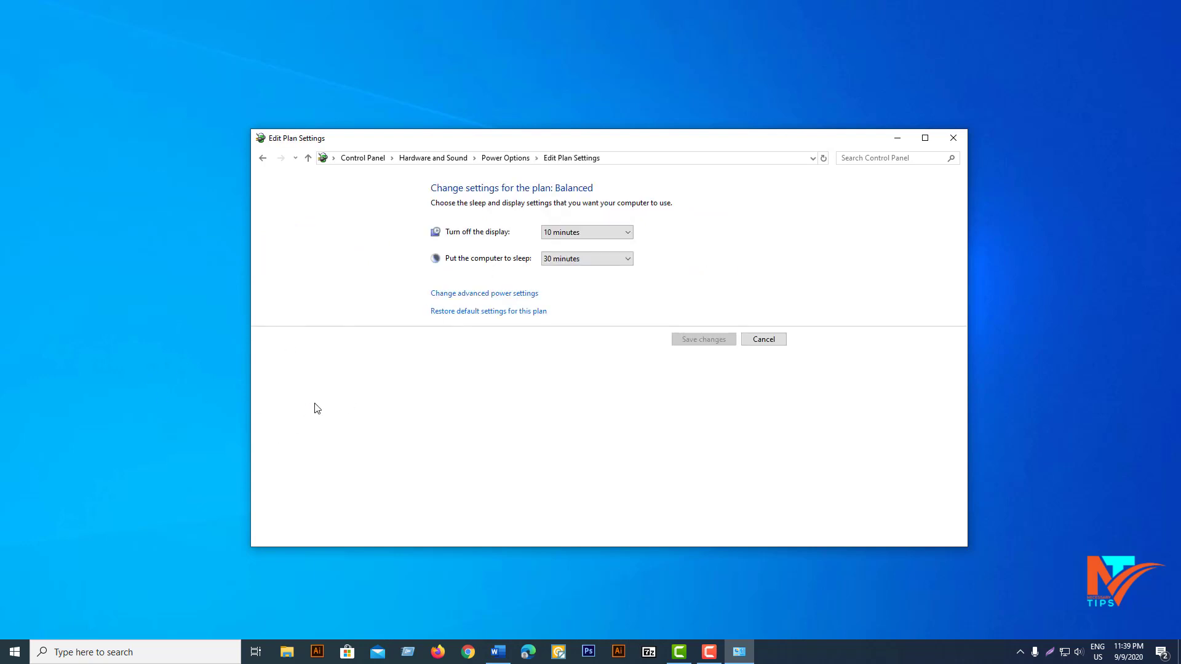
left_click(476, 298)
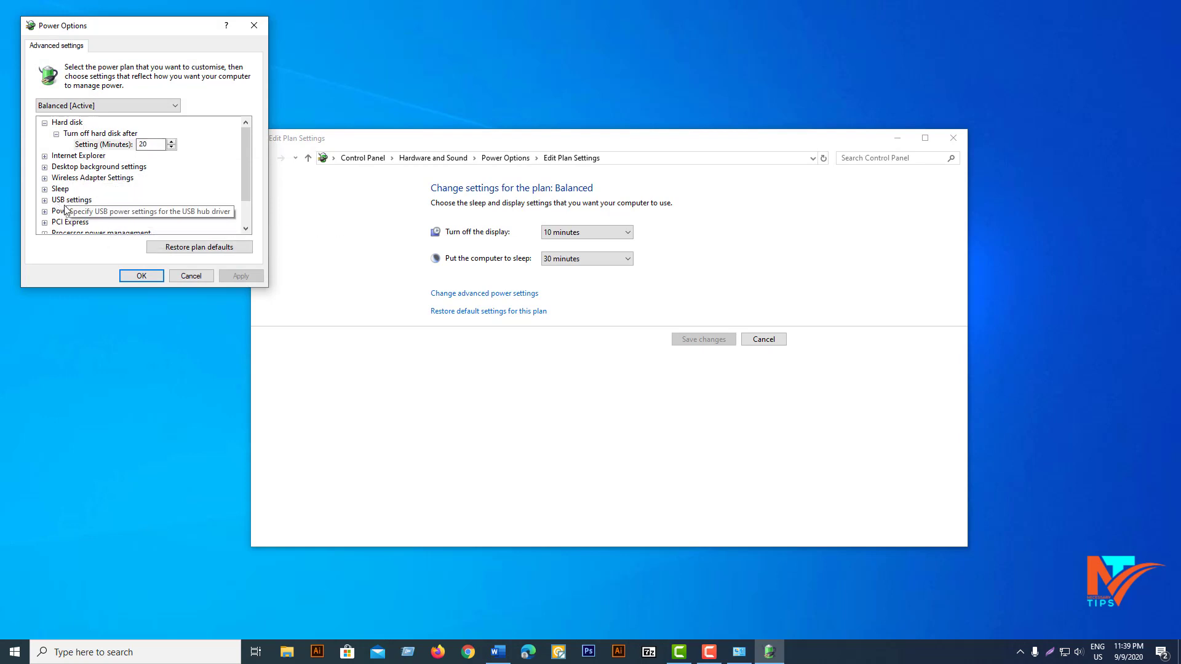
- Check the USB selective suspend setting of the Balanced plan and accept the advanced settings
left_click(45, 201)
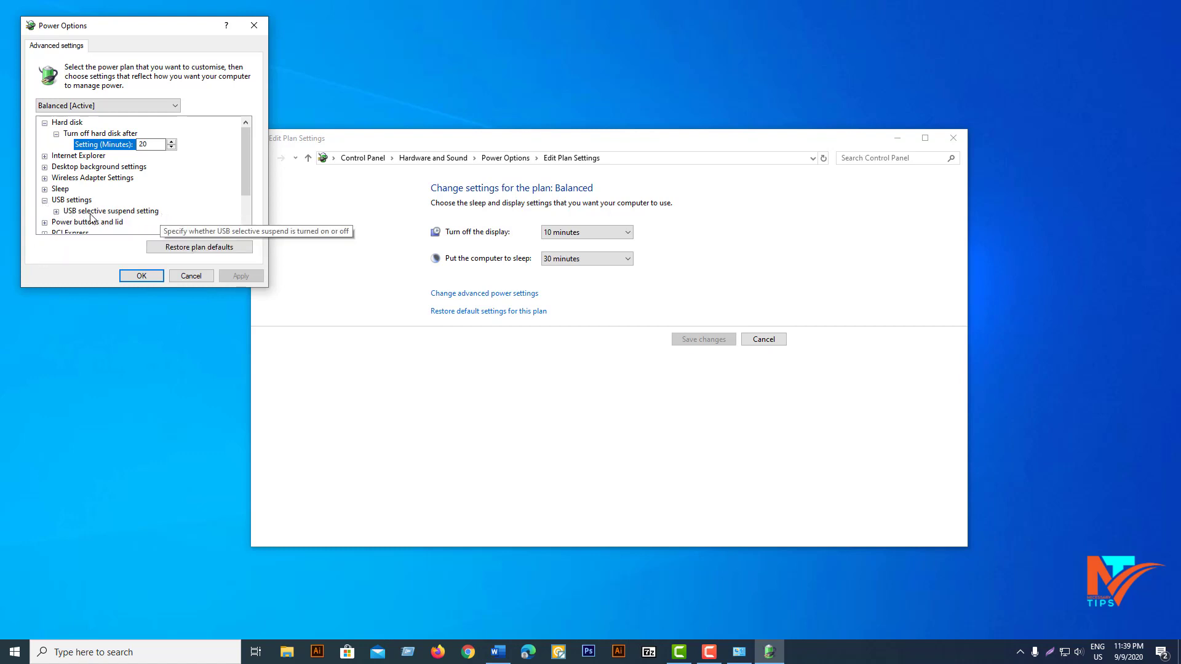
left_click(57, 211)
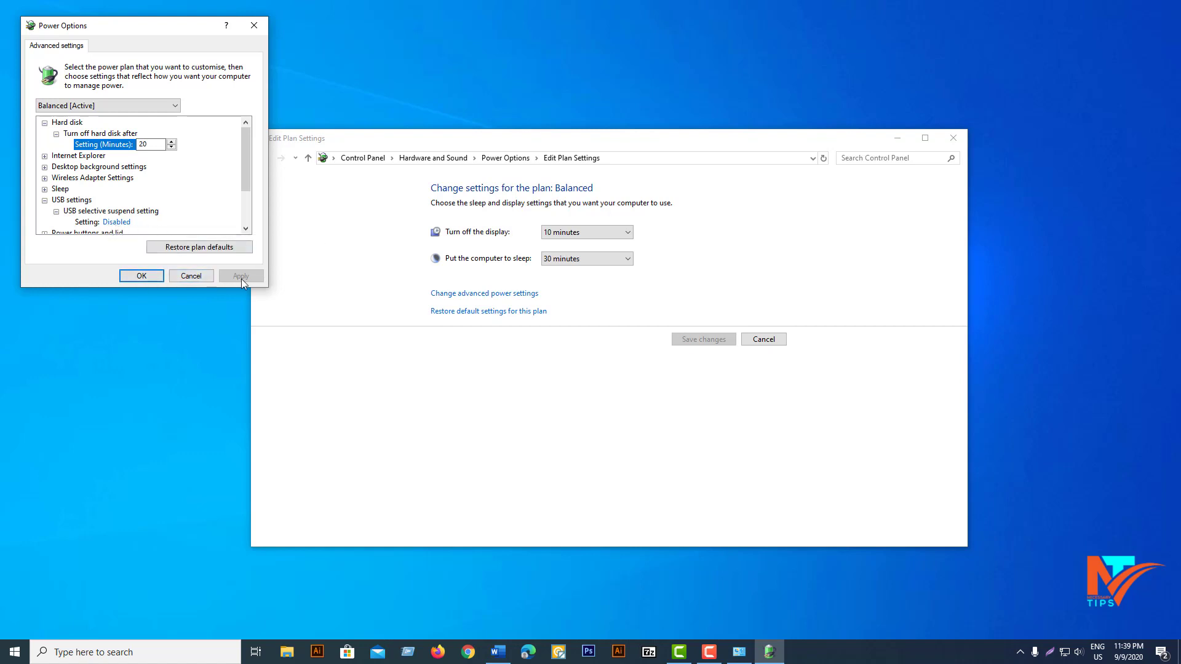
left_click(142, 276)
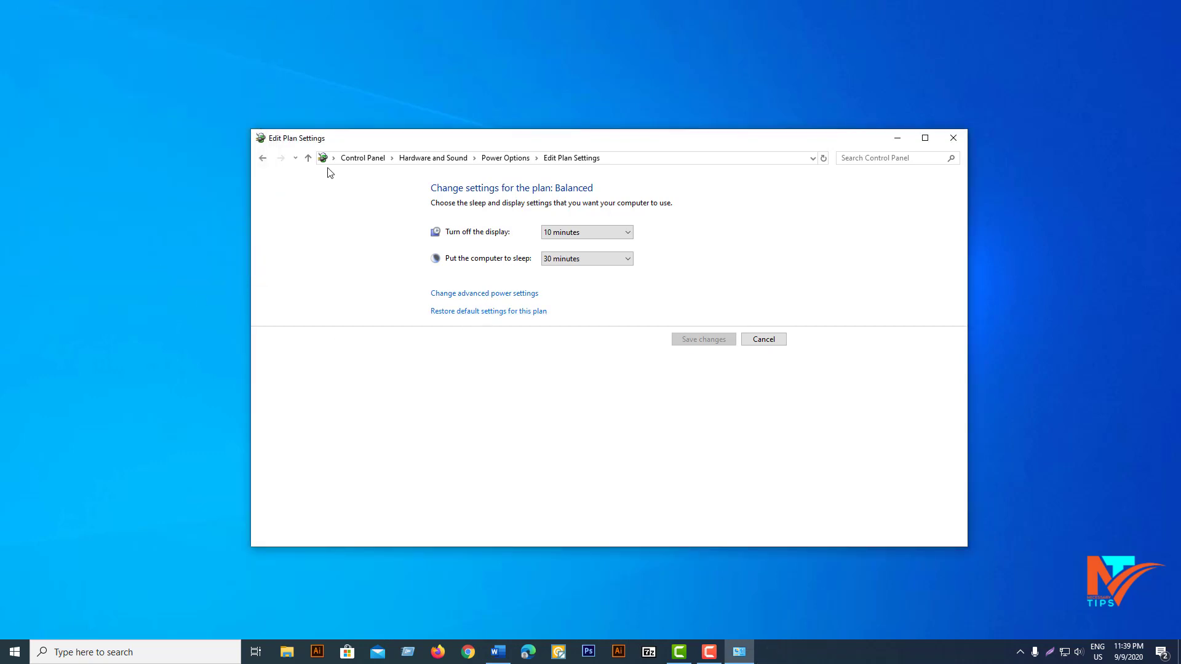
- Make Power saver the active power plan and open its advanced power settings
left_click(308, 158)
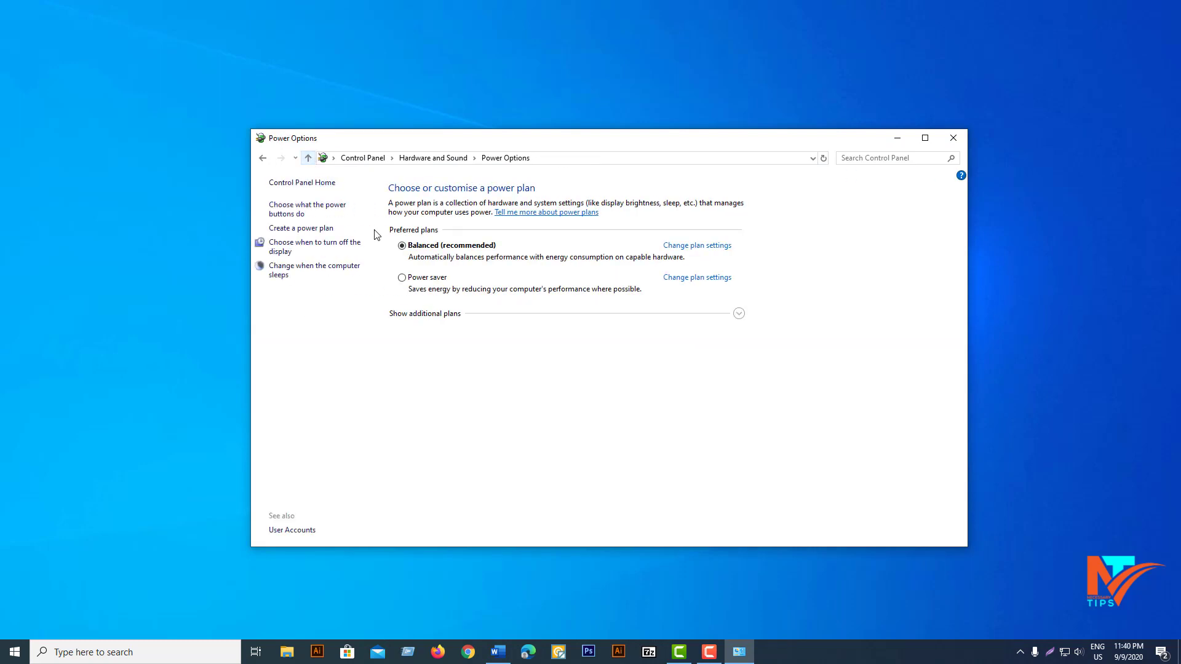
left_click(412, 278)
left_click(701, 281)
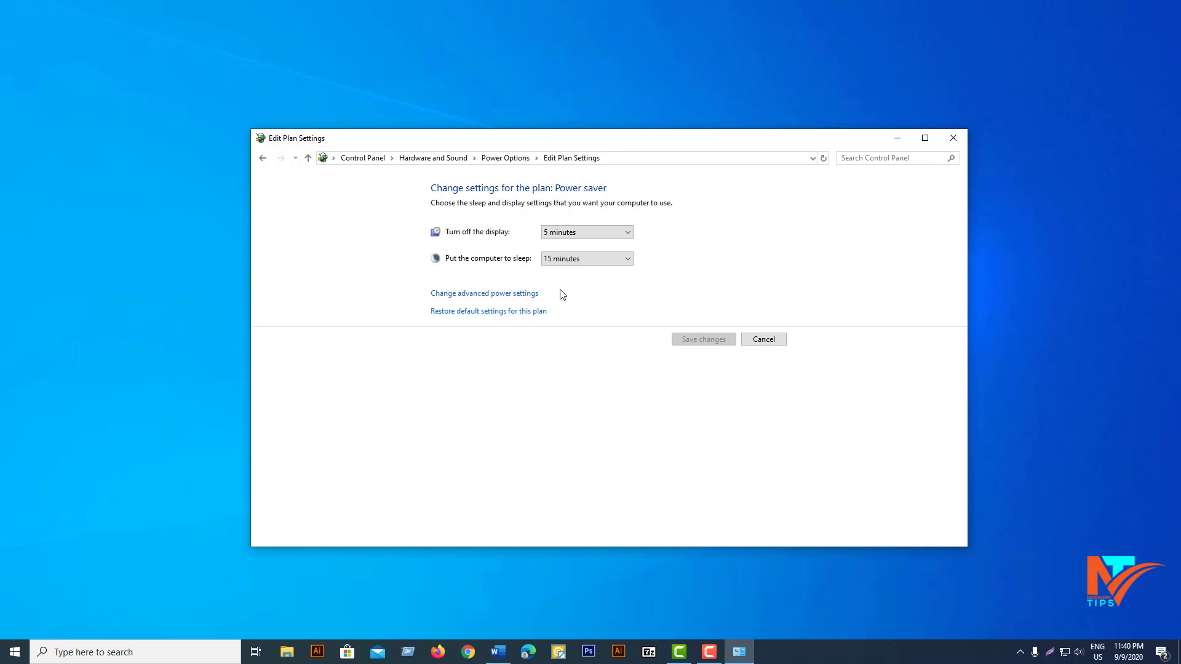
left_click(484, 294)
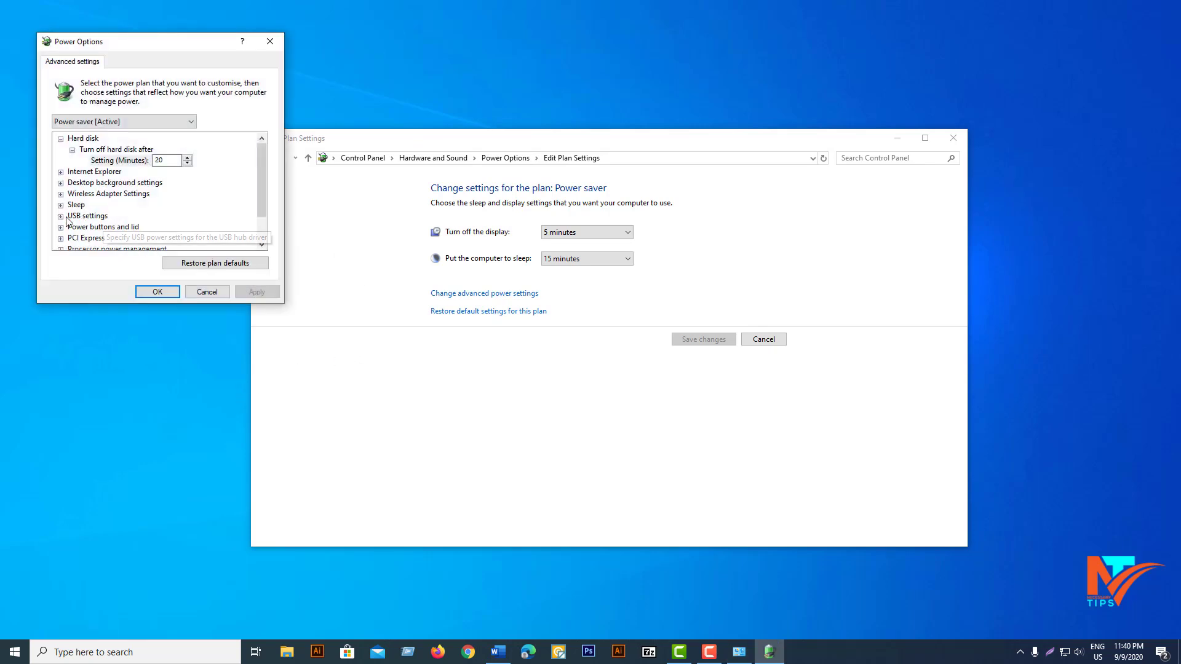
- Check the USB selective suspend setting of the Power saver plan, dismiss the advanced settings and close Control Panel
left_click(61, 216)
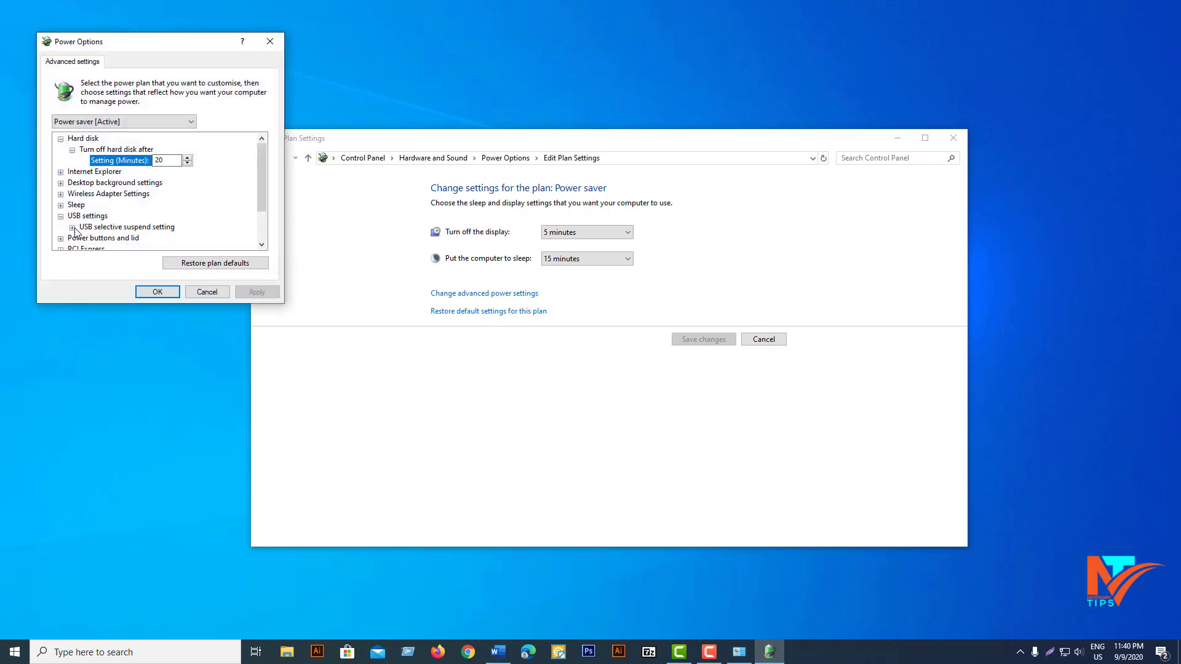
left_click(72, 228)
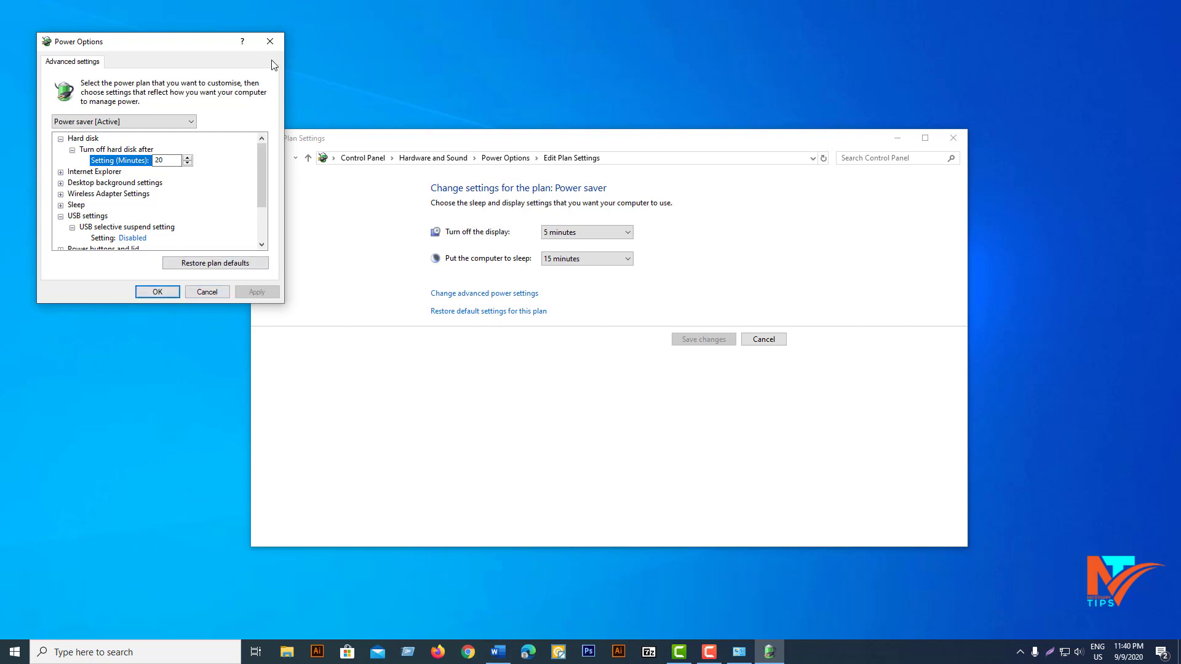
left_click(270, 42)
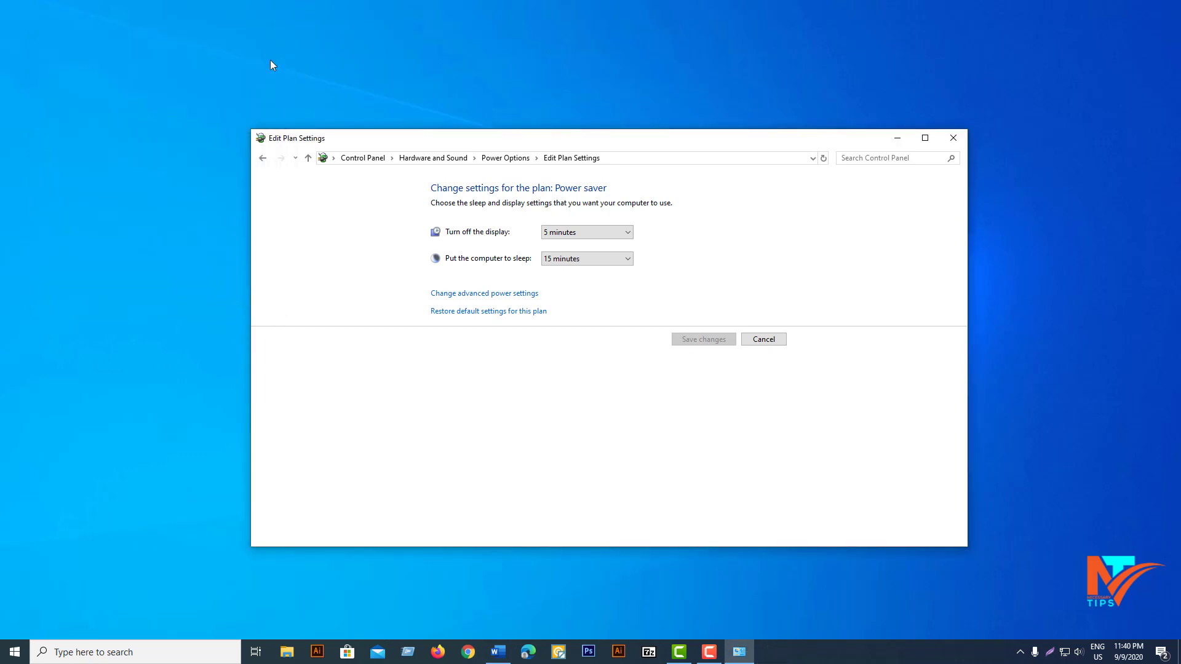
left_click(962, 139)
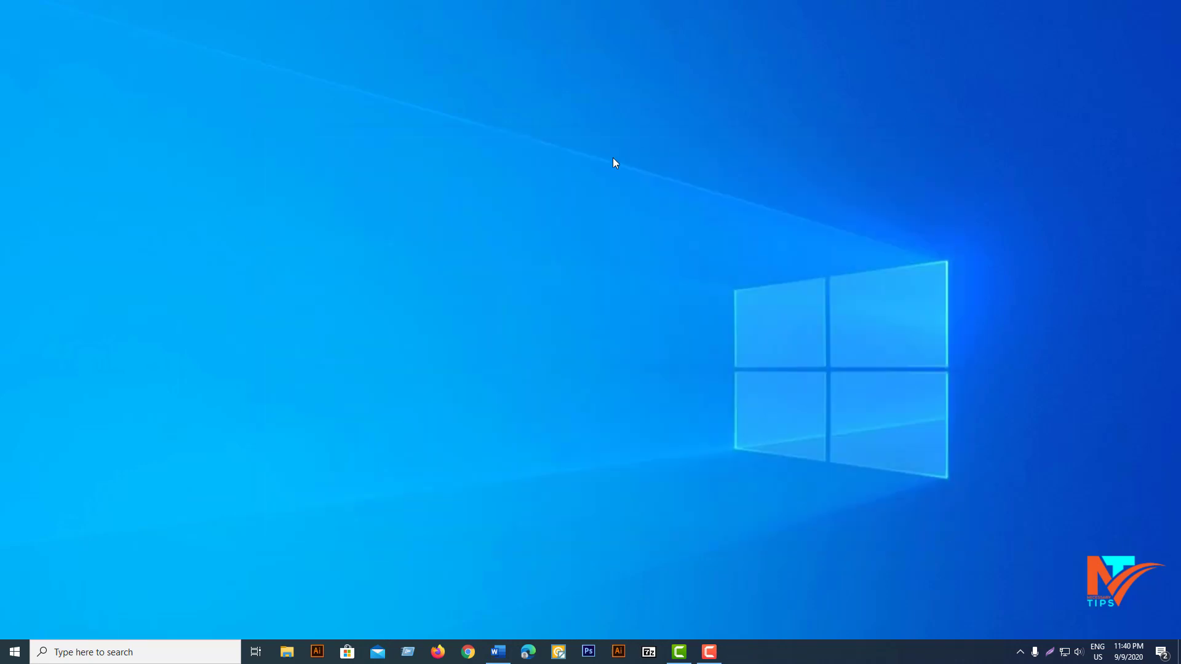
right_click(524, 168)
left_click(553, 206)
right_click(504, 156)
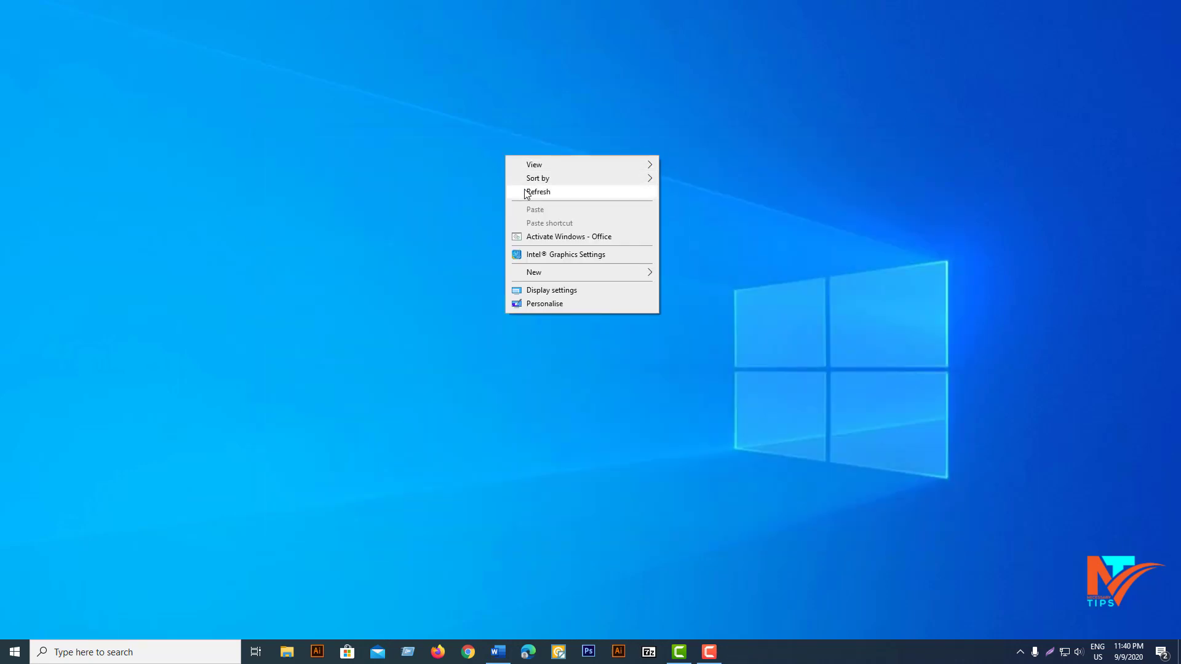
left_click(536, 190)
right_click(416, 123)
left_click(447, 160)
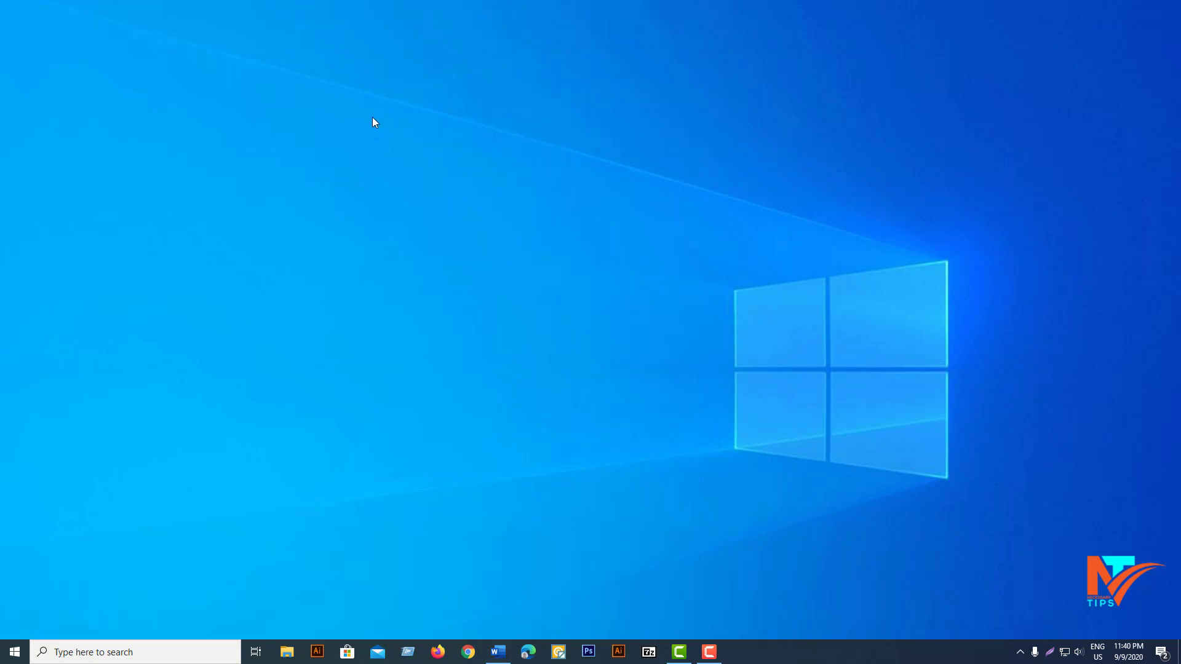
right_click(421, 165)
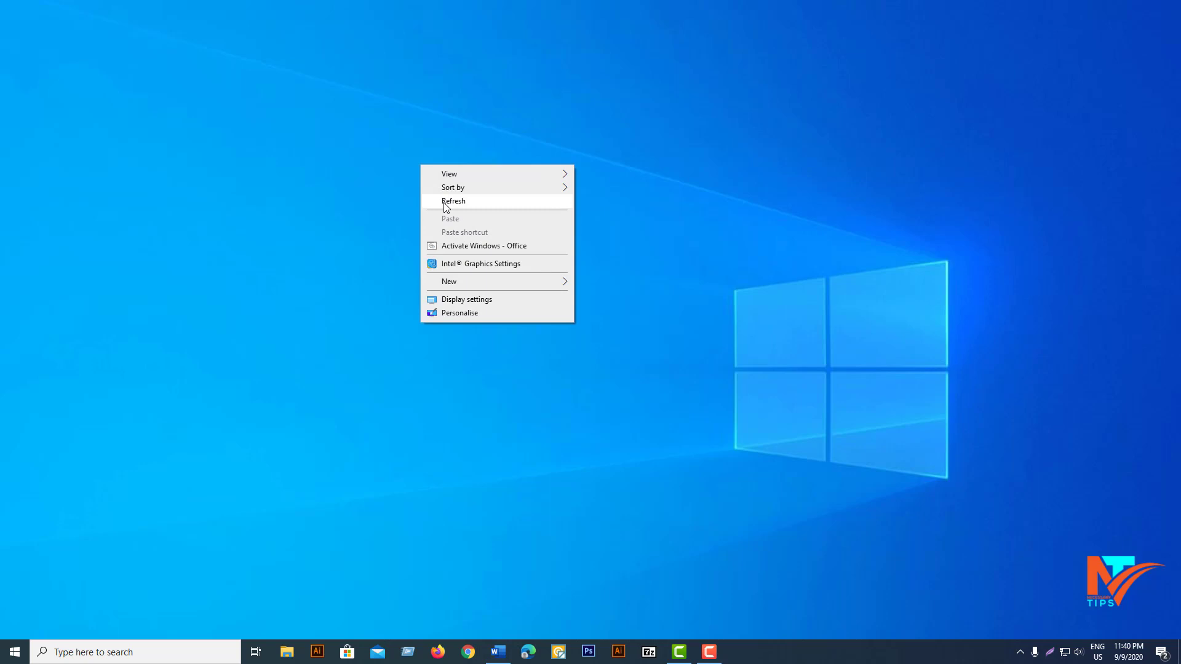
left_click(445, 204)
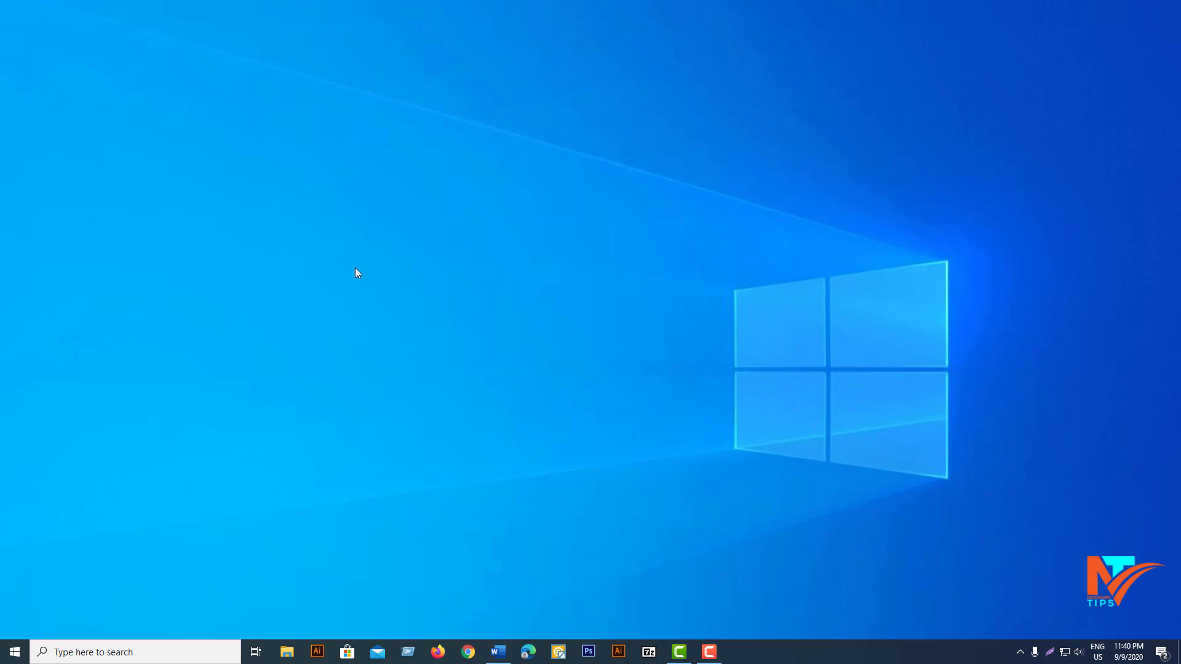